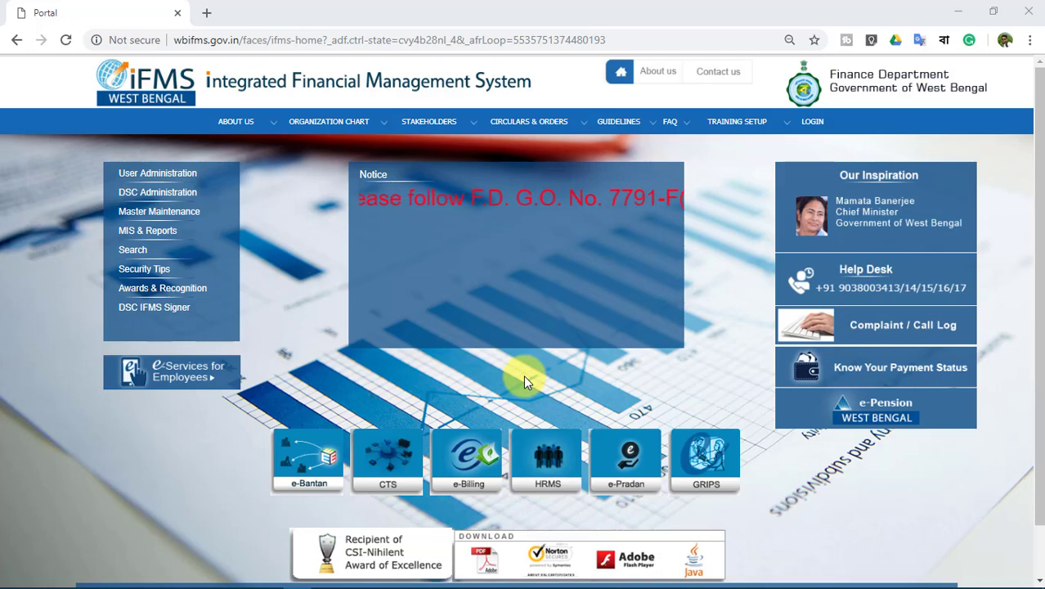
# Open the HRMS application from the portal's application list without using a Digital Signature Certificate
pyautogui.click(553, 472)
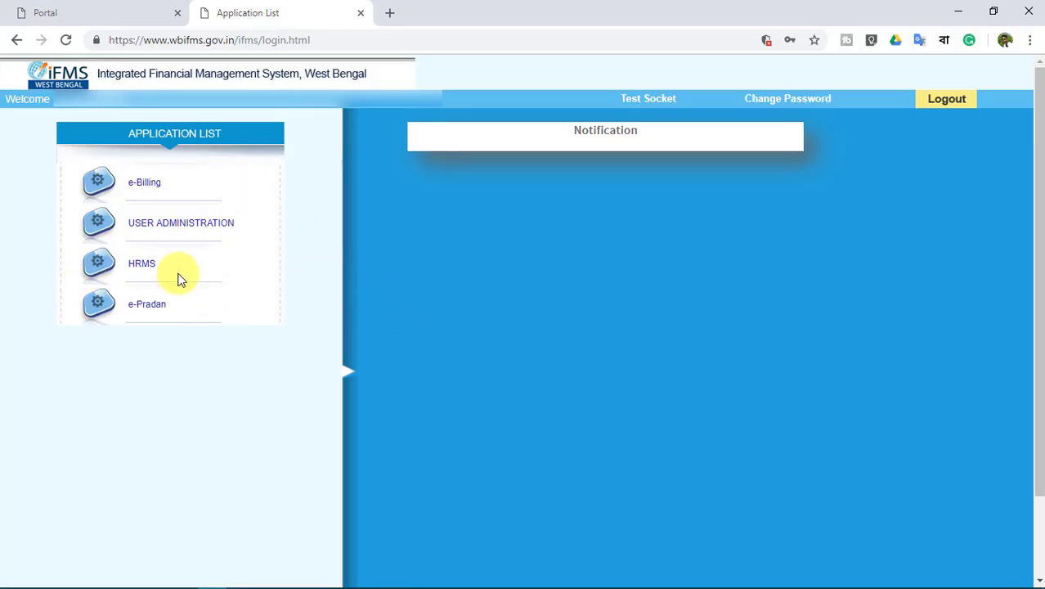
pyautogui.click(150, 270)
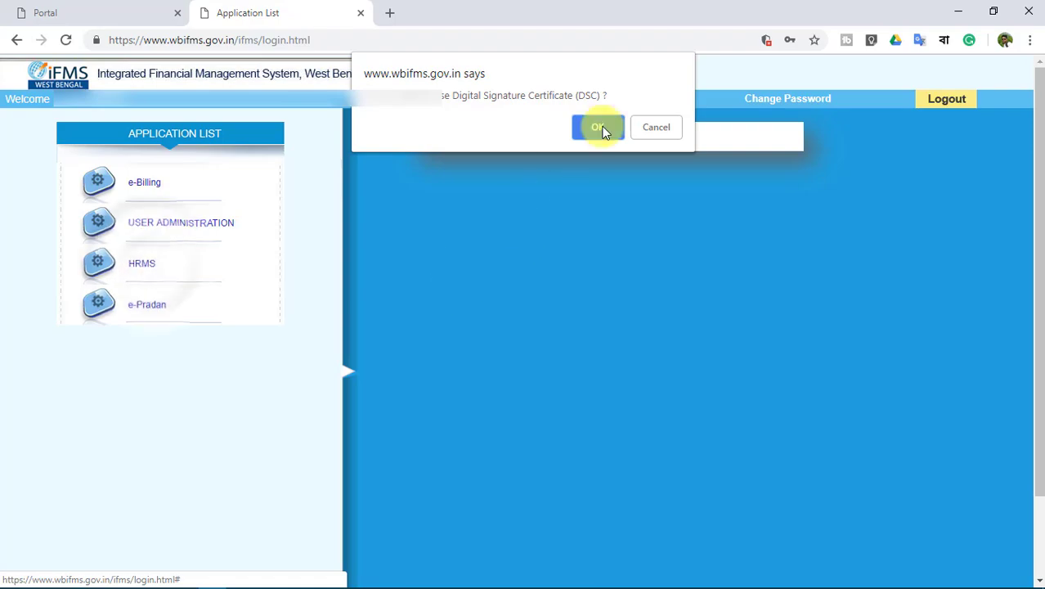
pyautogui.click(656, 129)
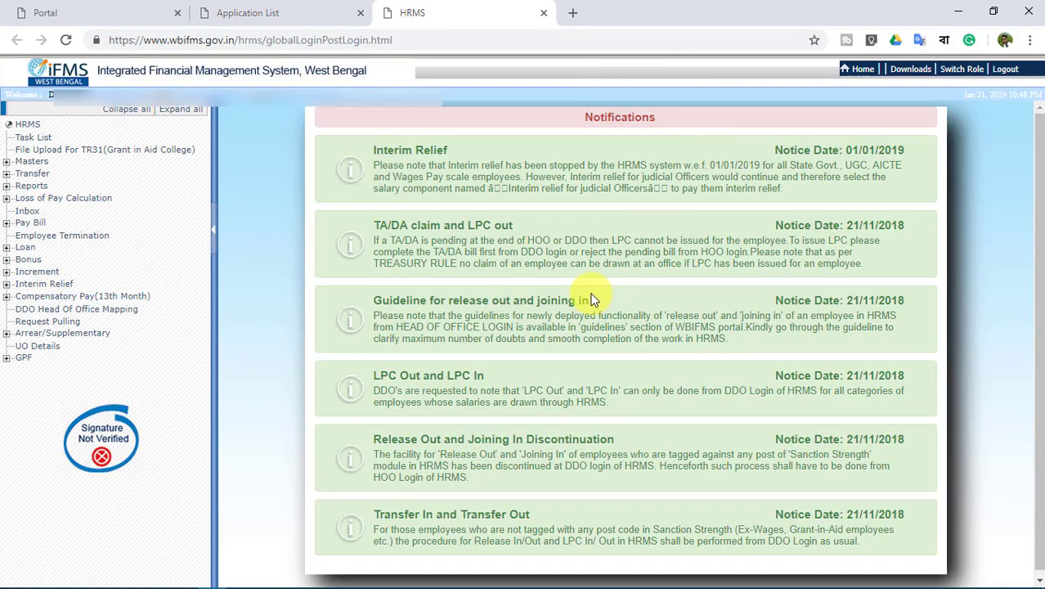
# Start an Arrear/Supplementary statement with bill type Arrear Bill and enter the employee's unique ID number
pyautogui.click(78, 335)
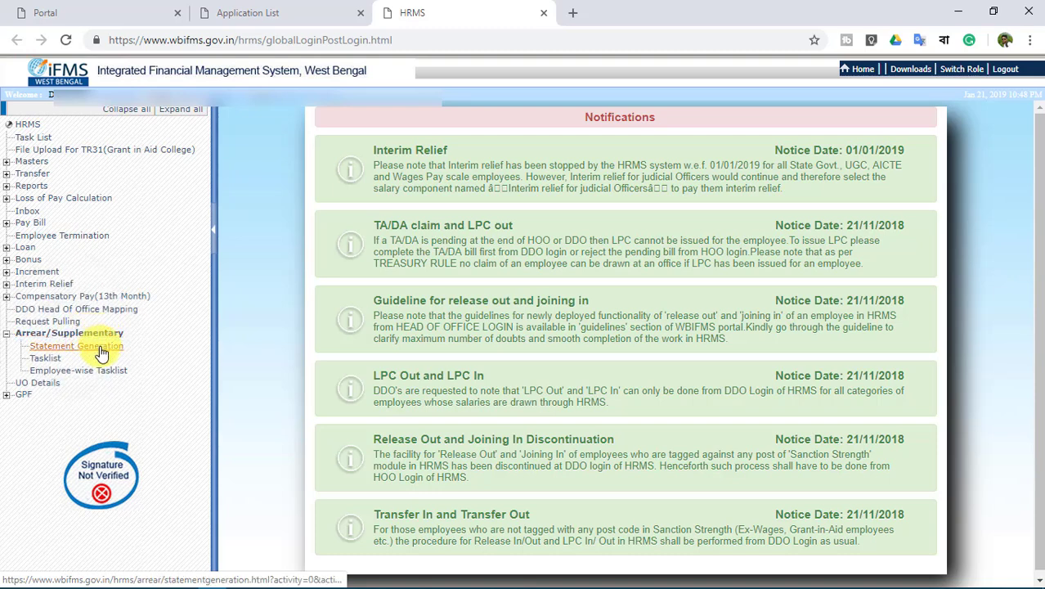
pyautogui.click(101, 352)
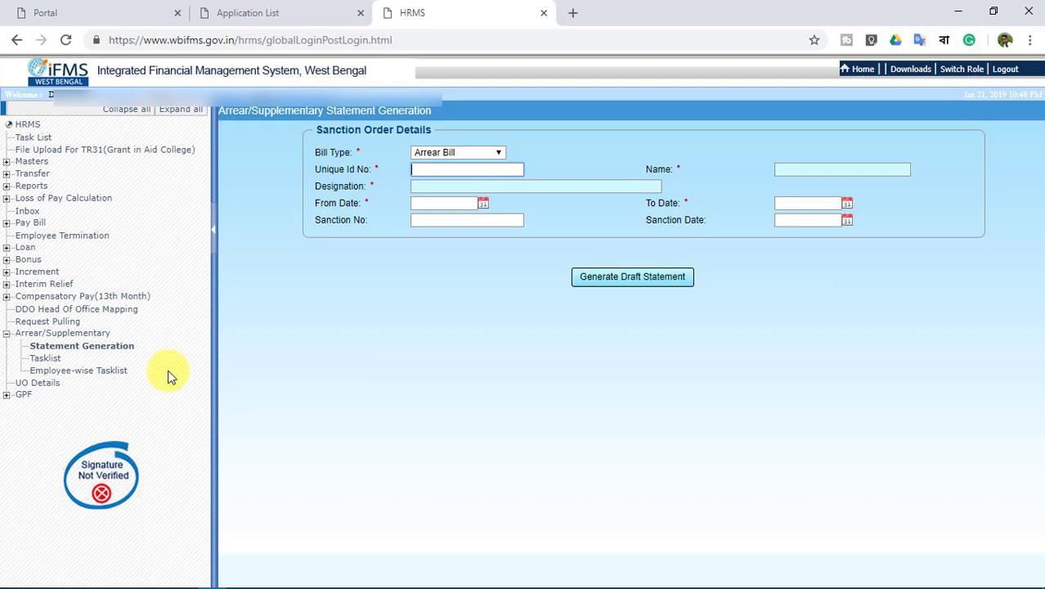
pyautogui.click(488, 152)
pyautogui.click(457, 165)
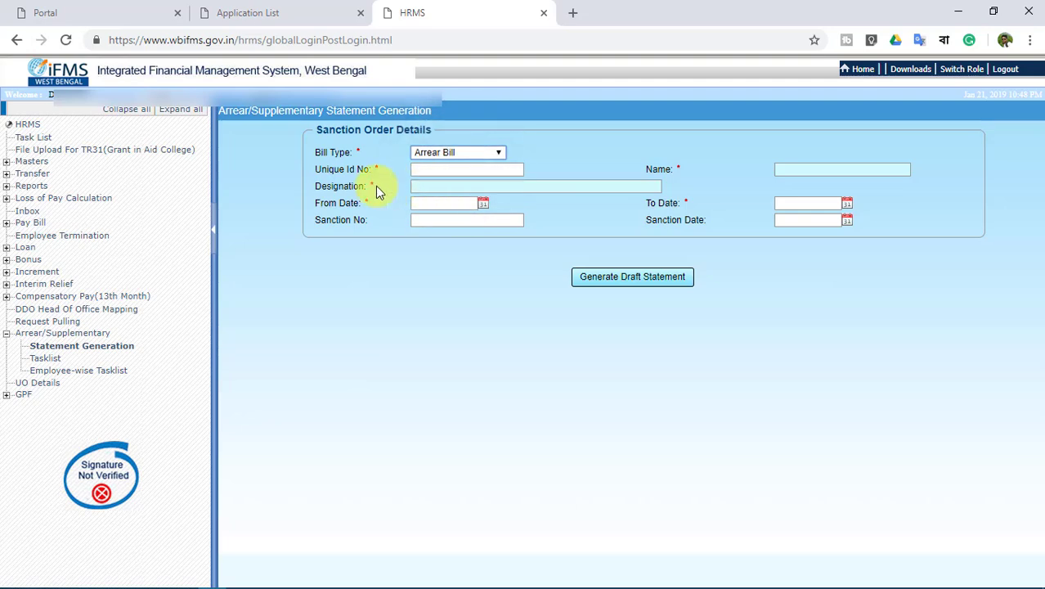
pyautogui.click(455, 169)
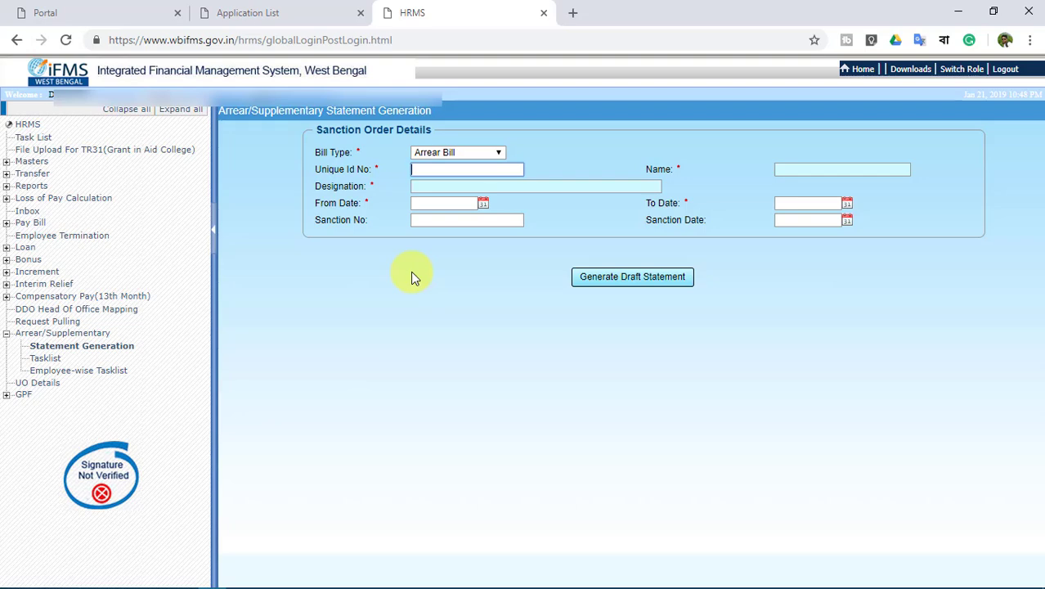
pyautogui.hotkey('ctrl', 'v')
# Set the arrear period from 01/01/2018 to 31/10/2018
pyautogui.click(467, 206)
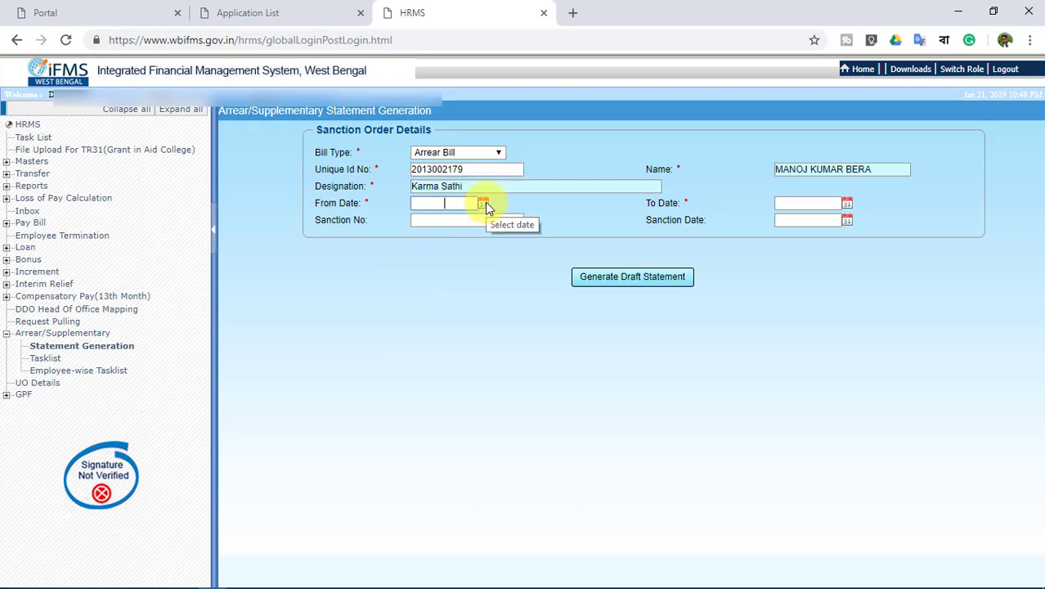
pyautogui.click(485, 204)
pyautogui.click(515, 221)
pyautogui.click(490, 243)
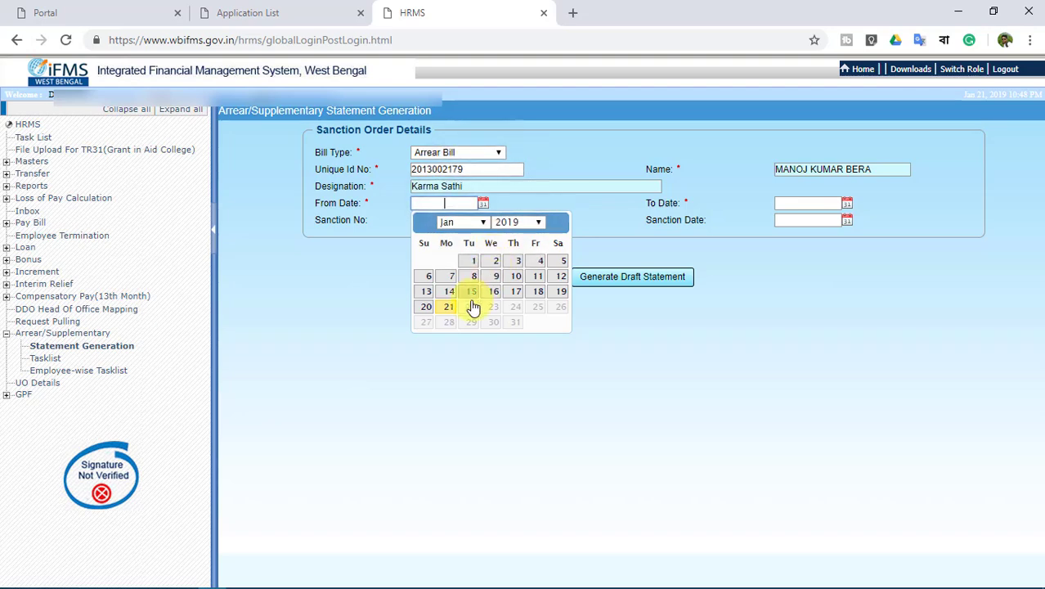
pyautogui.click(449, 260)
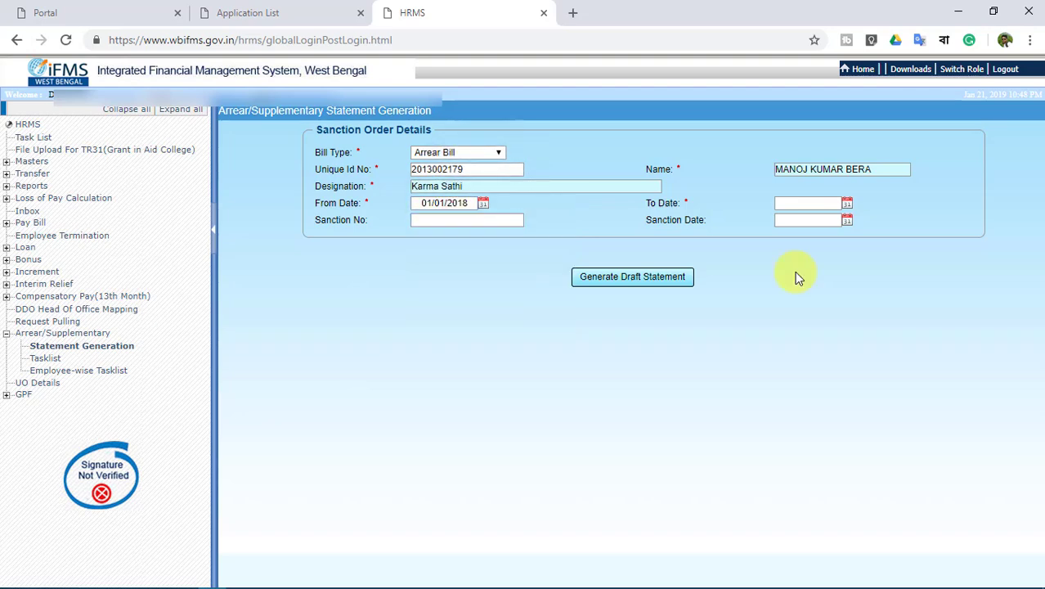
pyautogui.click(848, 204)
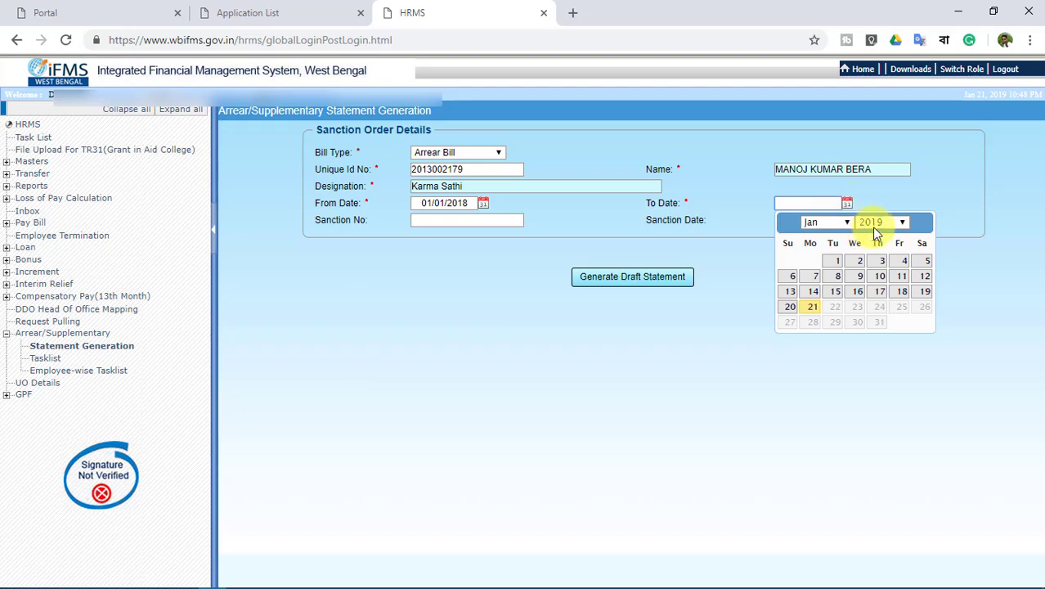
pyautogui.click(871, 225)
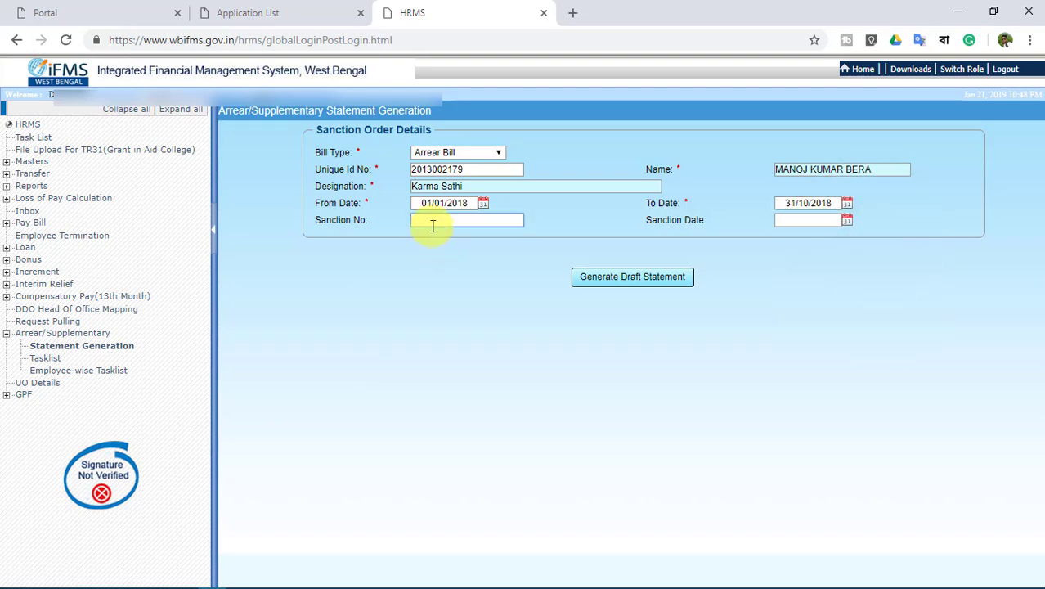
# Enter the sanction number with sanction date 21/01/2019 and generate the draft statement
pyautogui.click(434, 223)
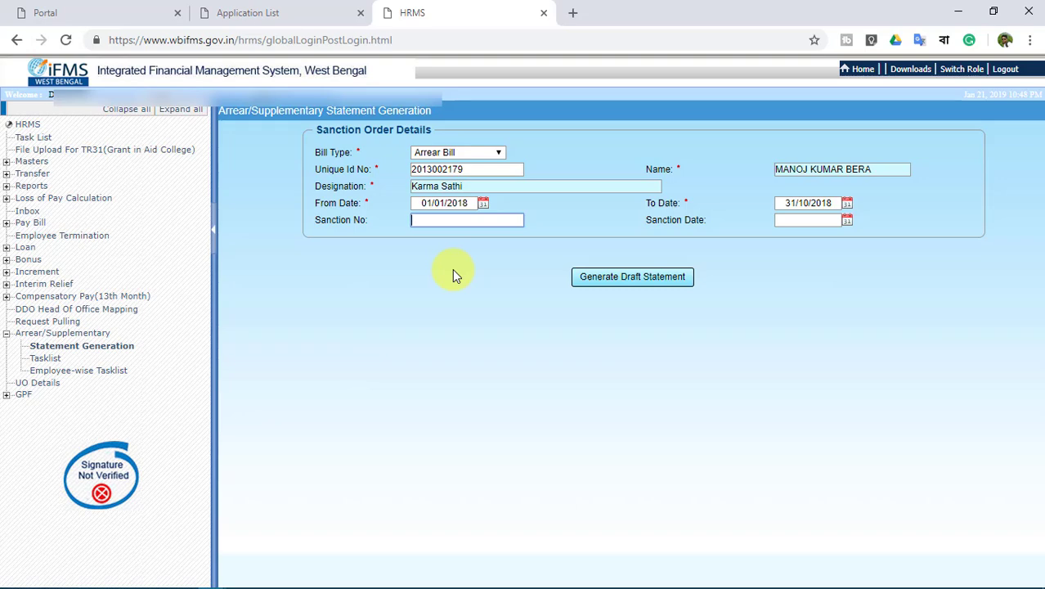
pyautogui.write('33')
pyautogui.click(848, 221)
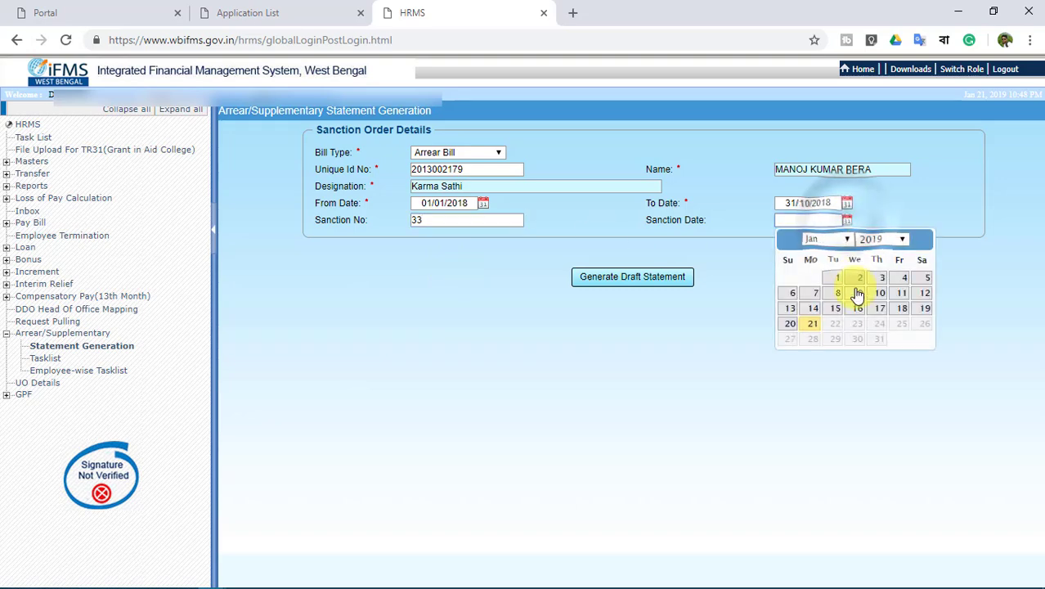
pyautogui.click(810, 328)
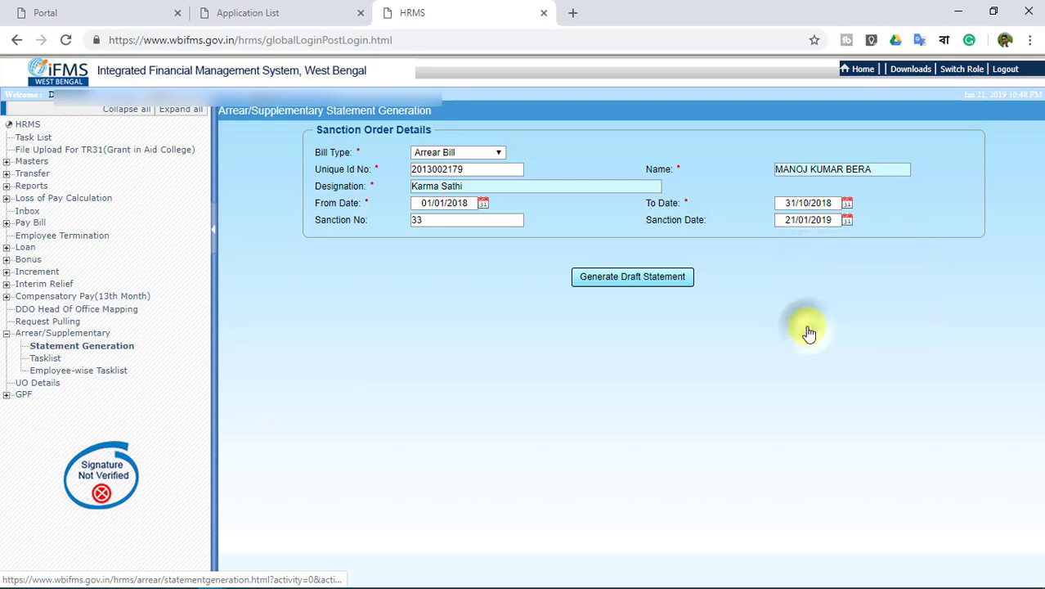
pyautogui.click(612, 278)
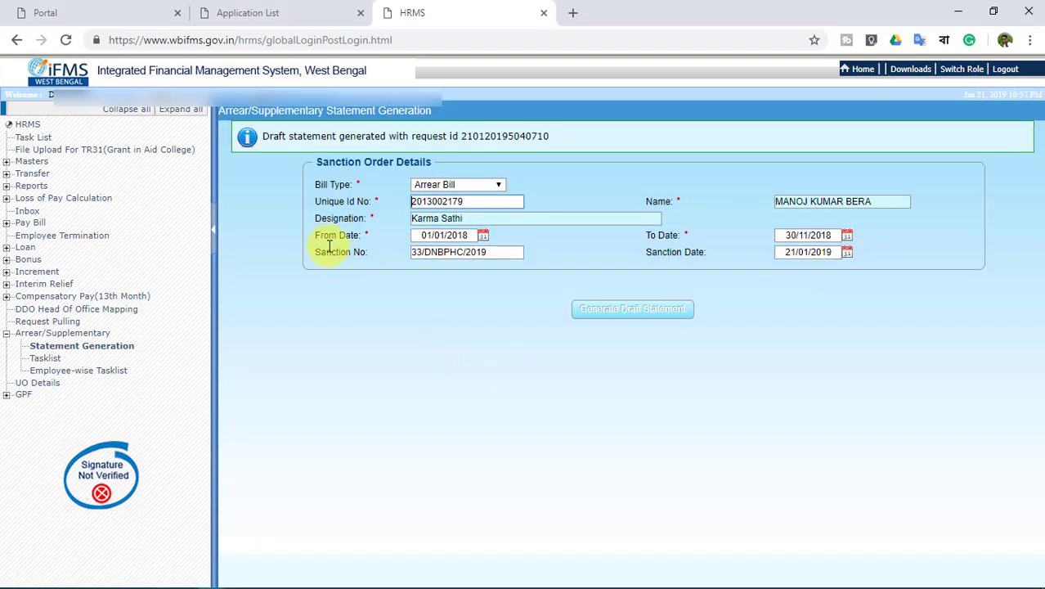
# List the Arrear Bill statements in the Arrear/Supplementary tasklist, showing 25 entries per page
pyautogui.click(39, 360)
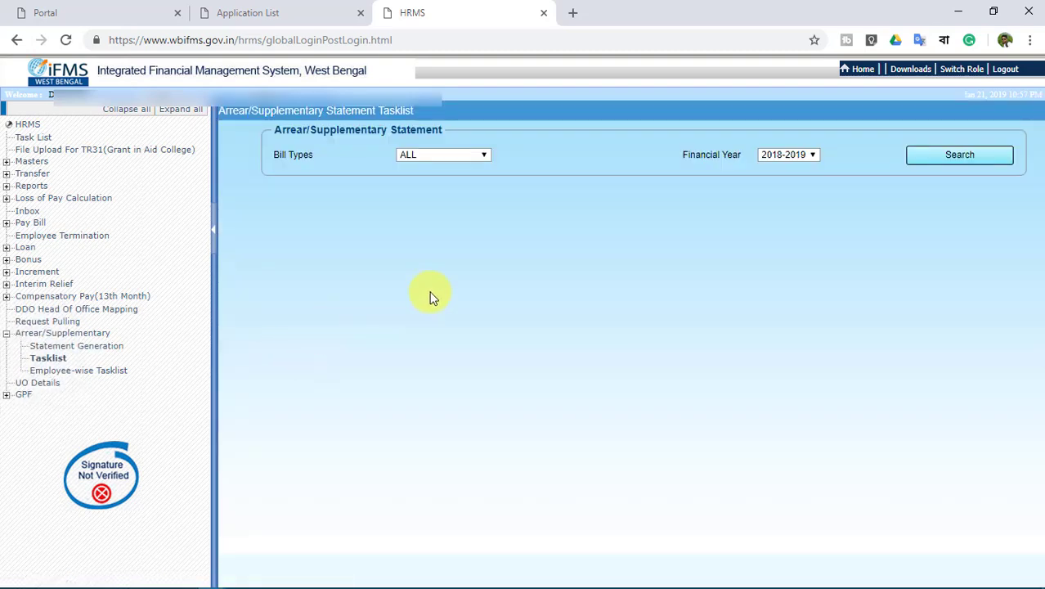
pyautogui.click(466, 157)
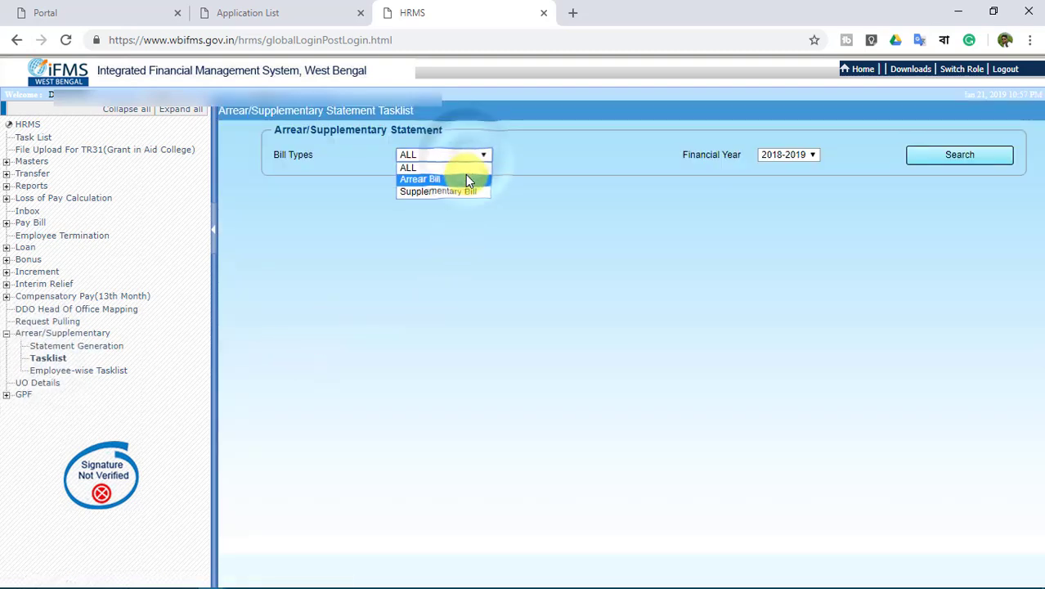
pyautogui.click(465, 174)
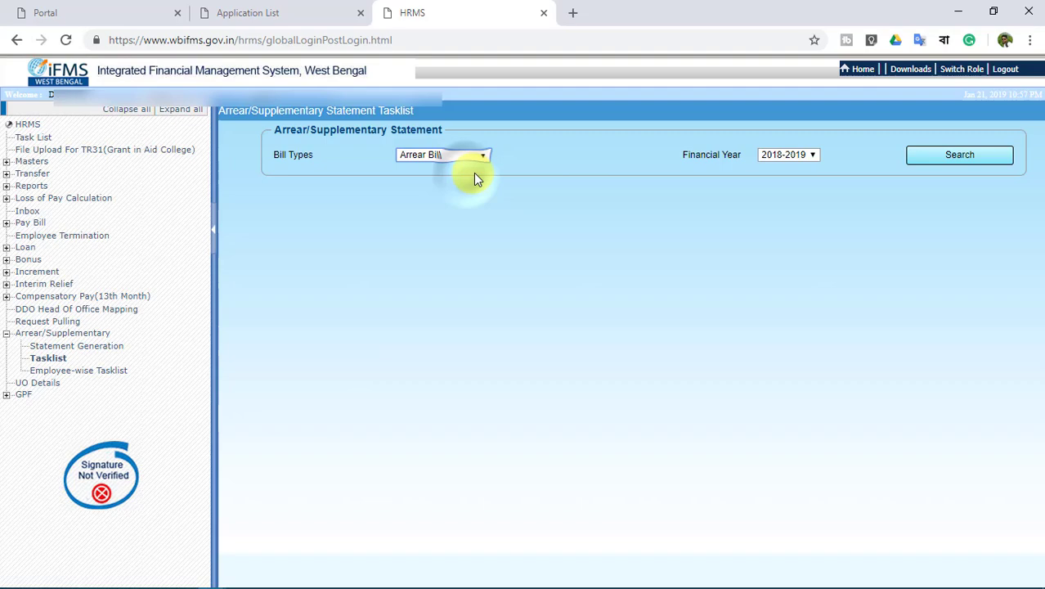
pyautogui.click(953, 157)
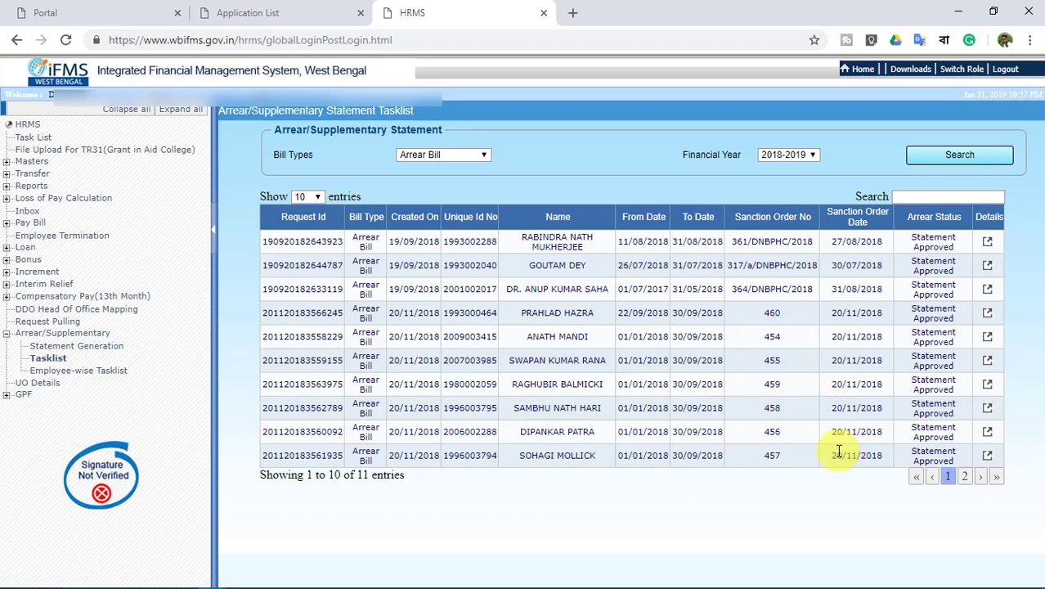
pyautogui.click(318, 194)
pyautogui.click(316, 223)
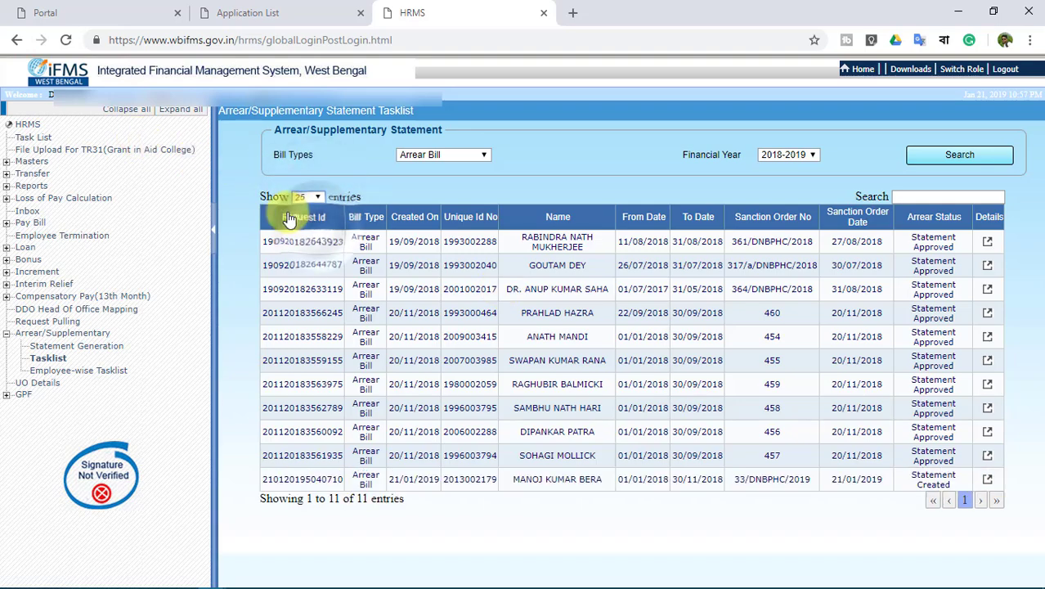
# In the newly created statement's January 2018 details, set Due(Manual) of Basic/ Band/ Deputation Pay to 5970 and save it
pyautogui.click(986, 483)
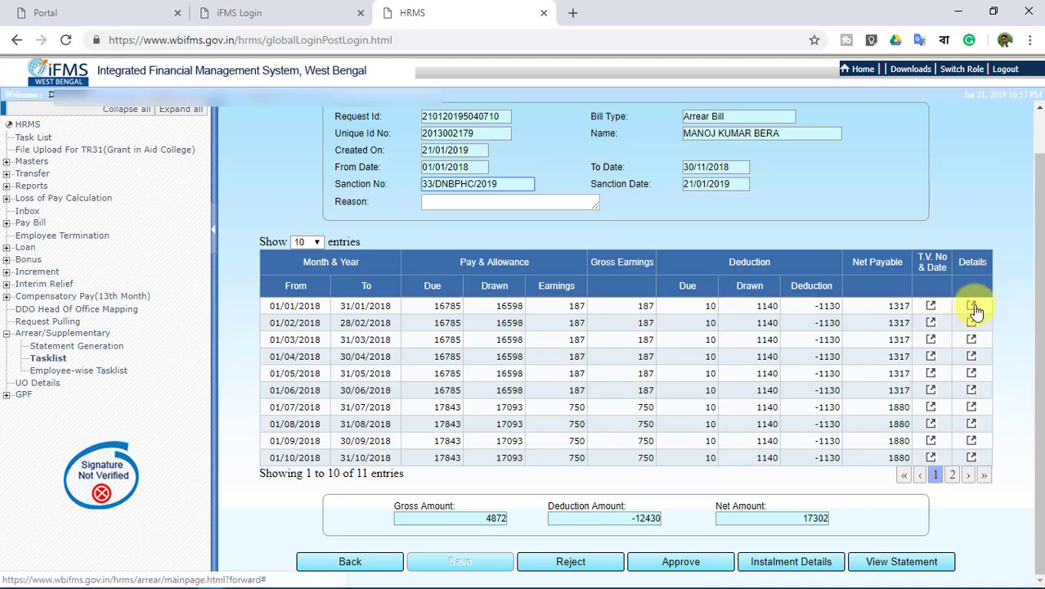
pyautogui.click(972, 306)
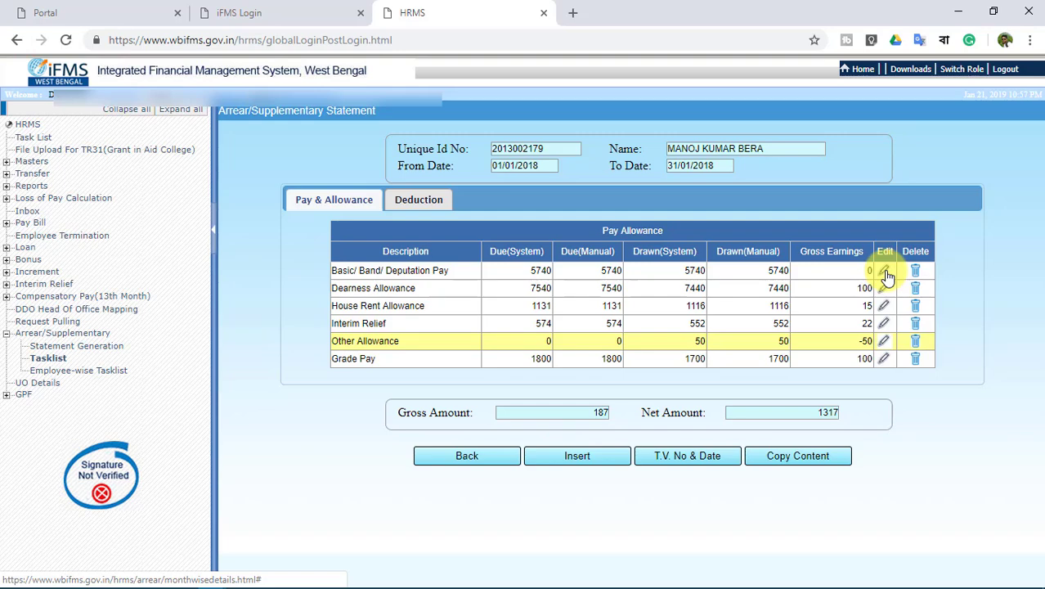
pyautogui.click(884, 272)
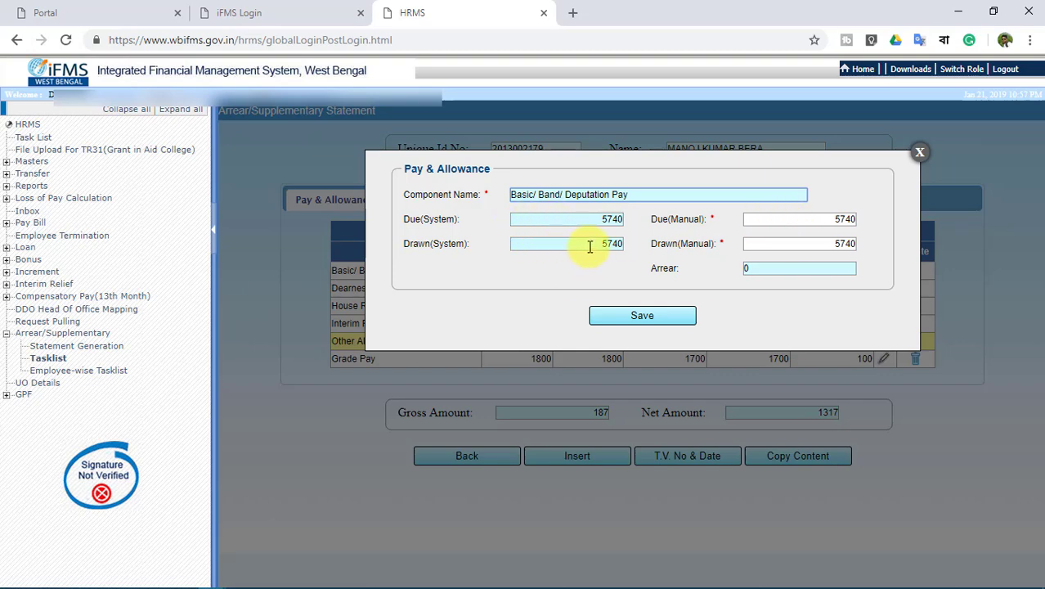
pyautogui.click(846, 253)
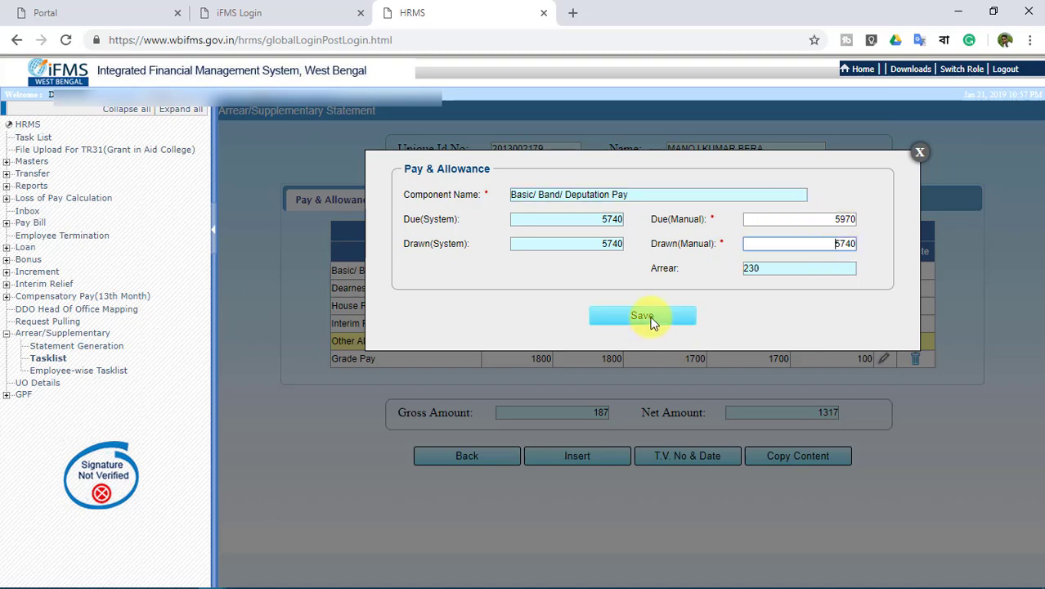
pyautogui.click(652, 319)
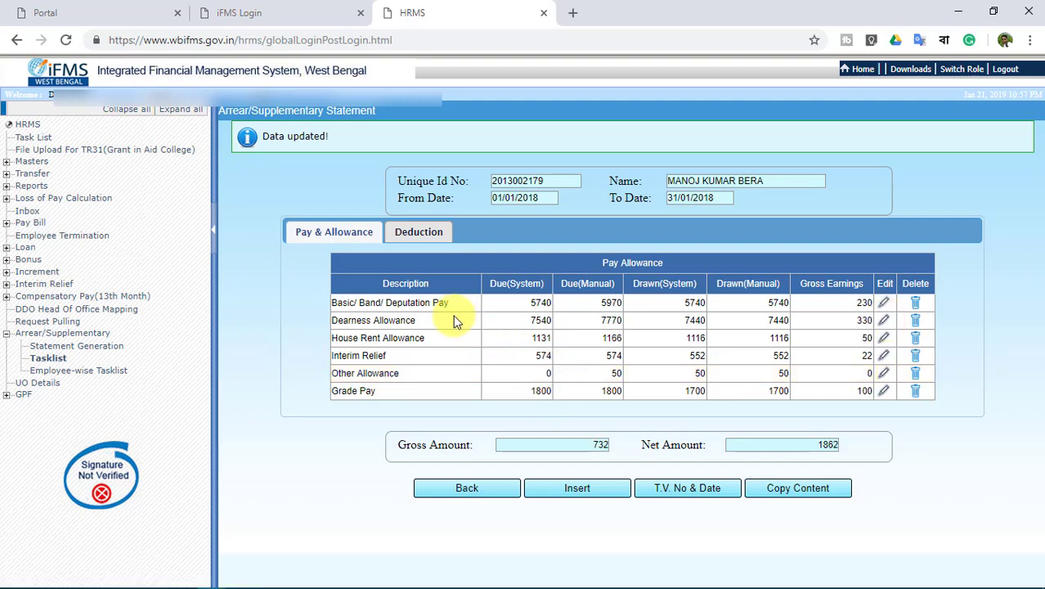
# Correct the manual due amount of the Professional tax deduction for January 2018
pyautogui.click(418, 235)
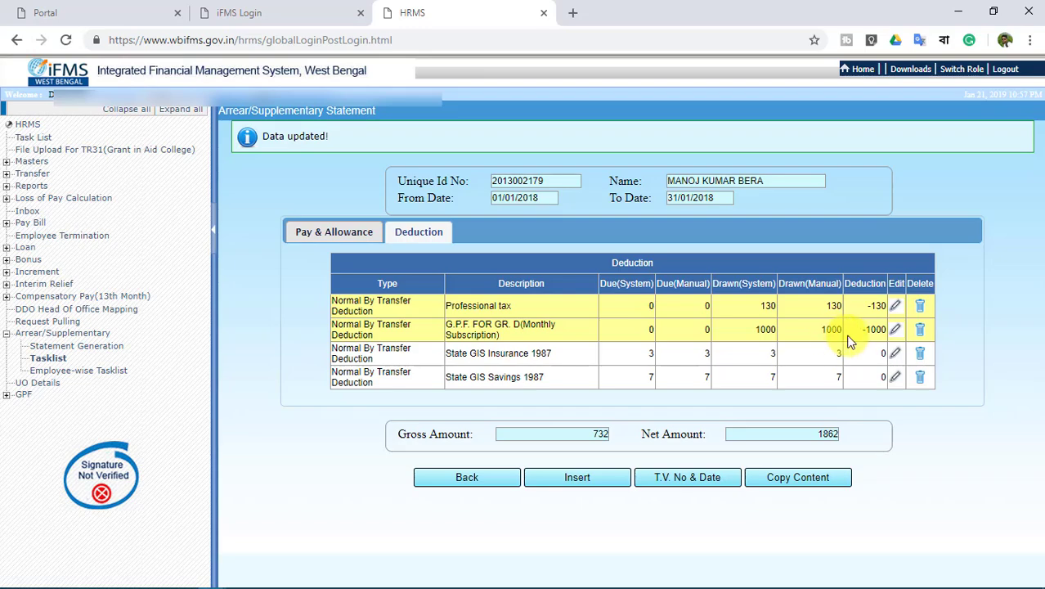
pyautogui.click(896, 306)
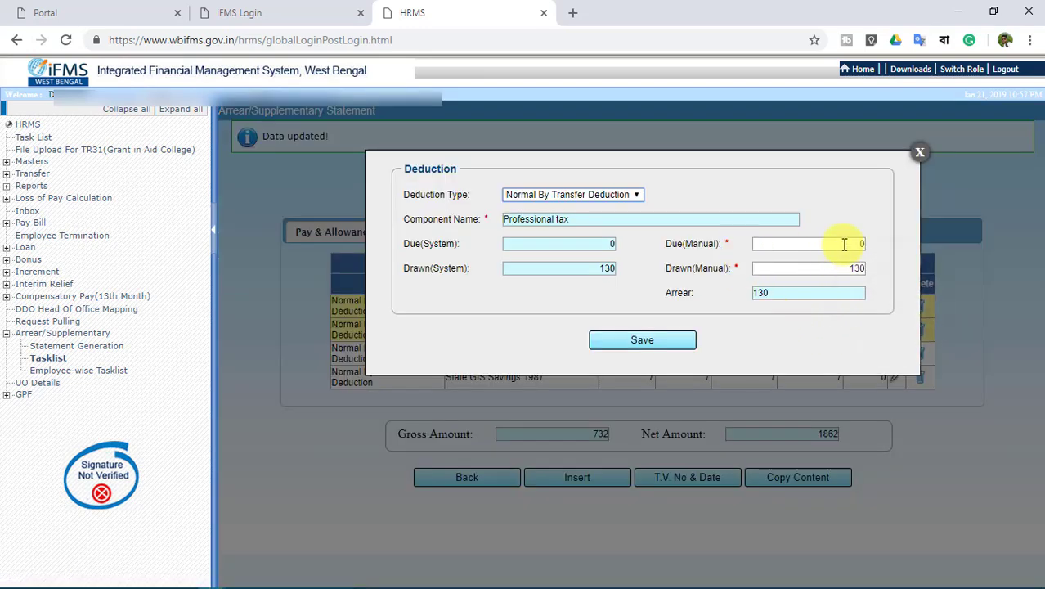
pyautogui.click(933, 251)
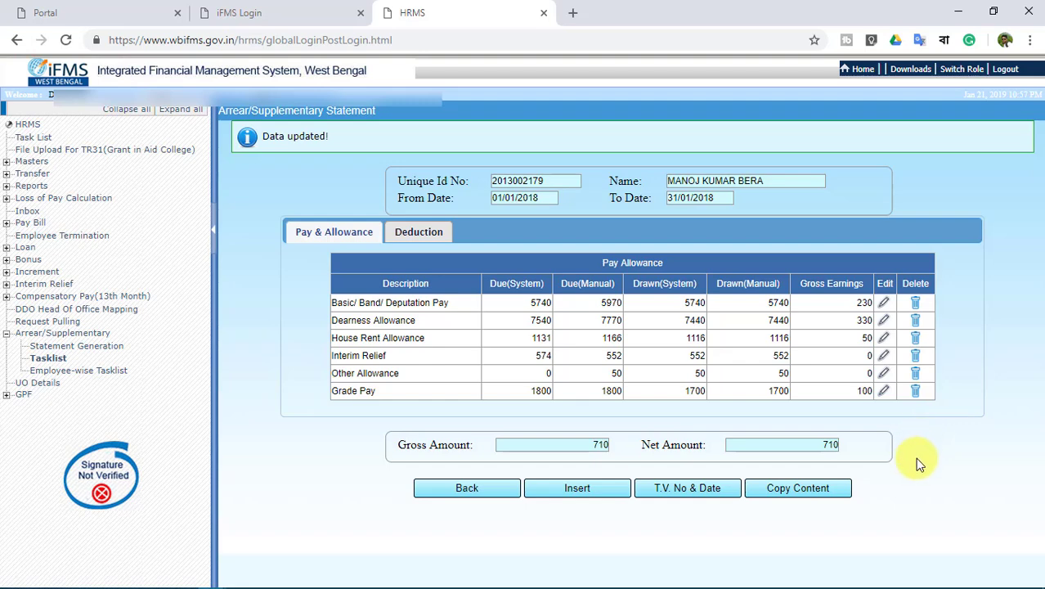
# Copy the January 2018 content to all forwarding months of the statement
pyautogui.click(800, 489)
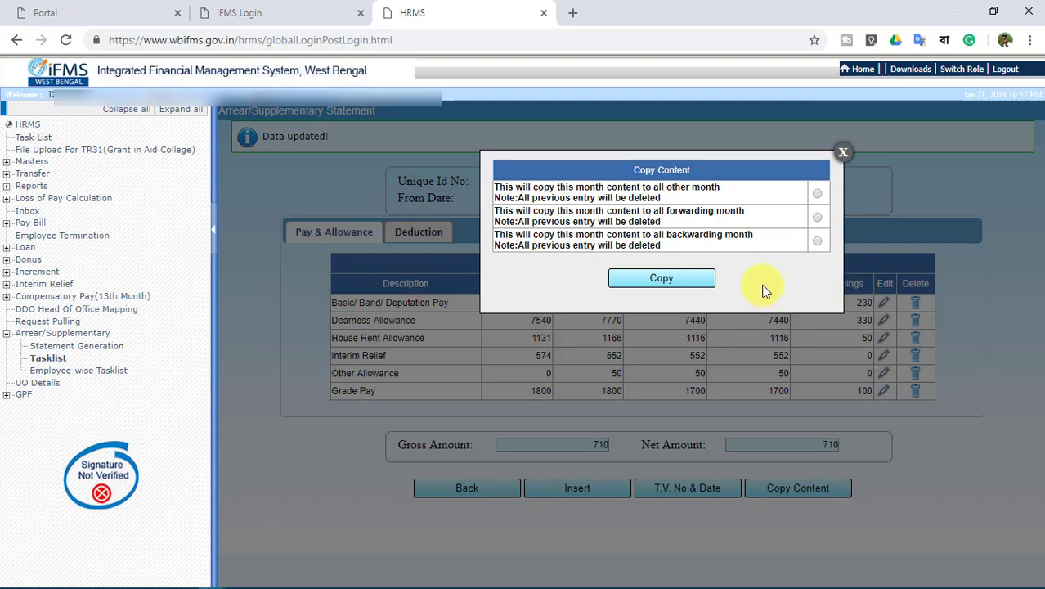
pyautogui.click(817, 218)
pyautogui.click(661, 278)
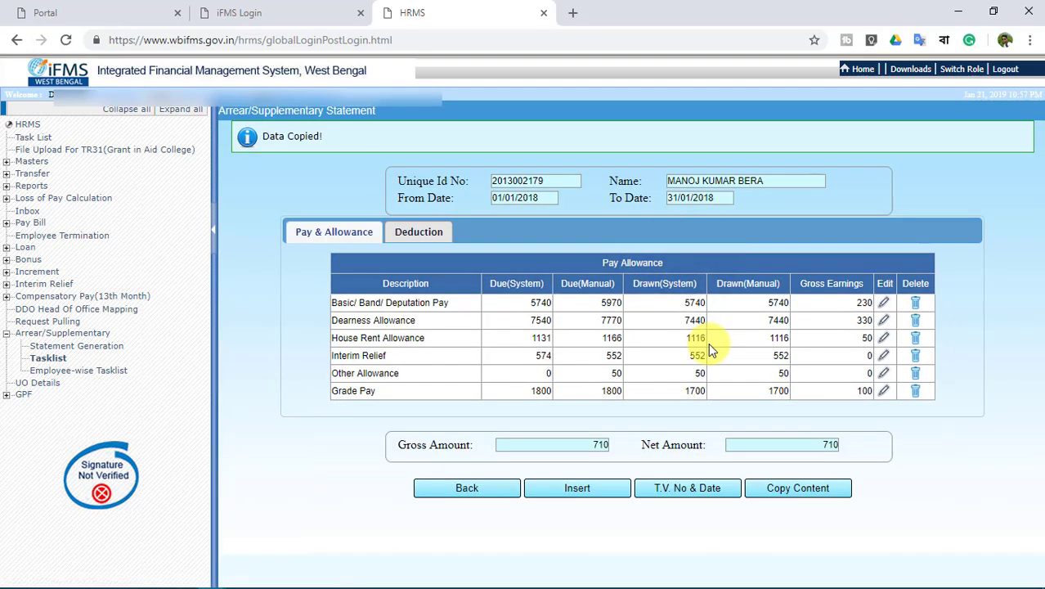
# Return to the statement's monthly overview and open the details for July 2018
pyautogui.click(481, 489)
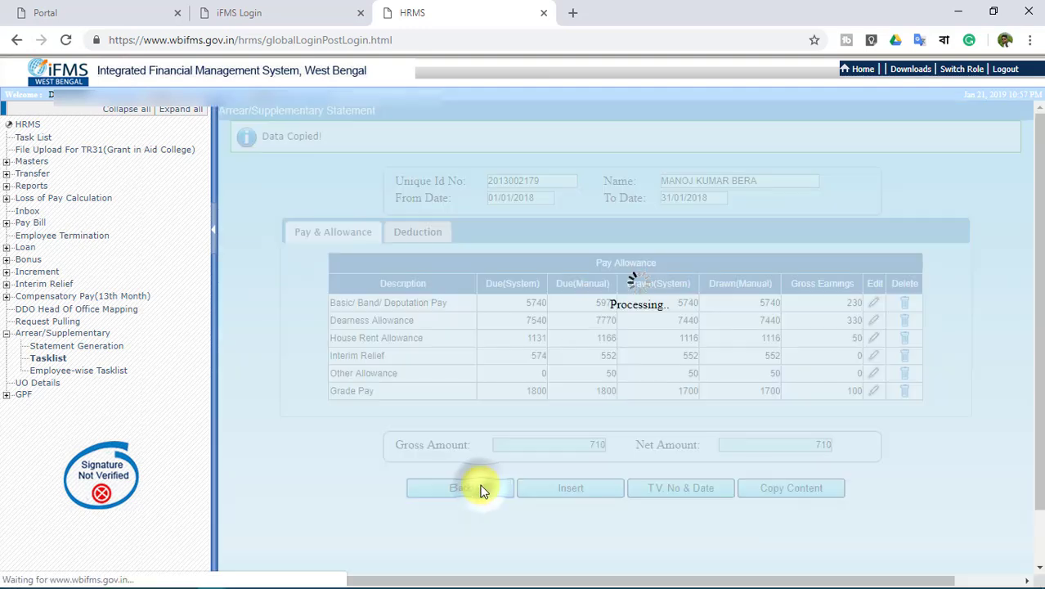
pyautogui.scroll(-1, 822, 482)
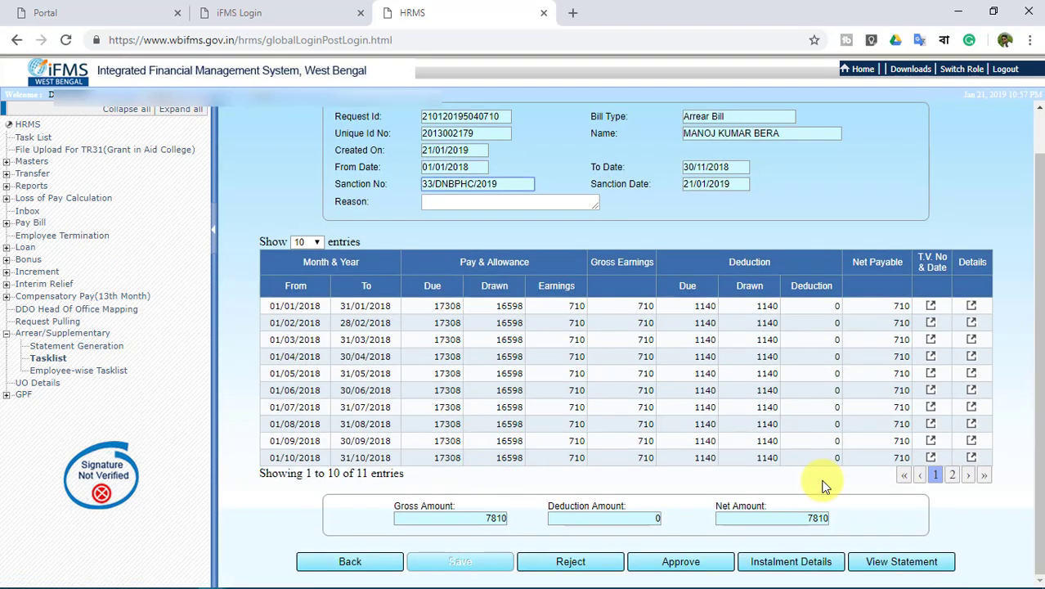
pyautogui.scroll(1, 821, 483)
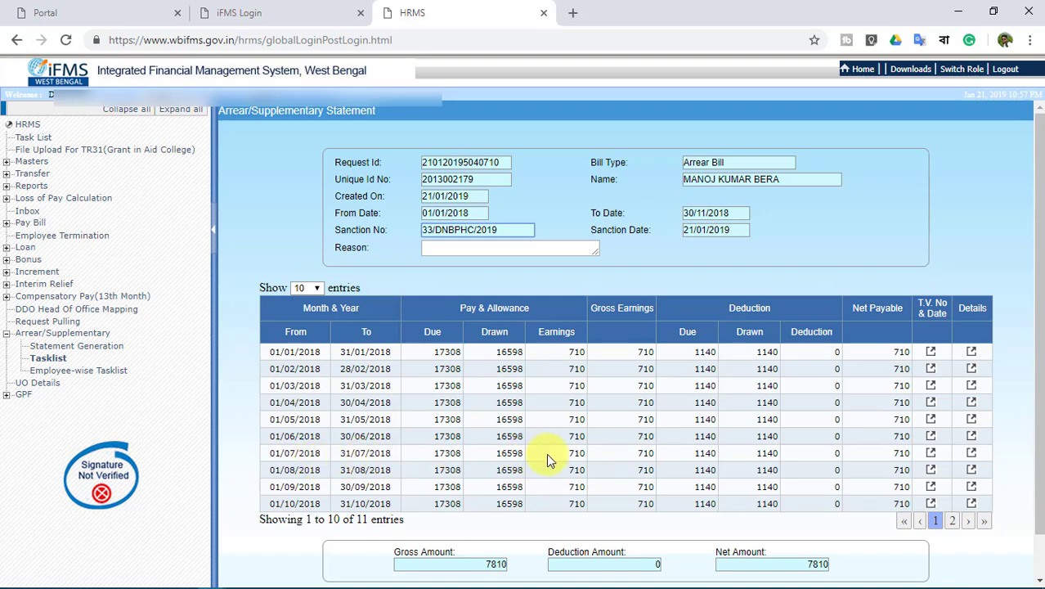
pyautogui.click(972, 453)
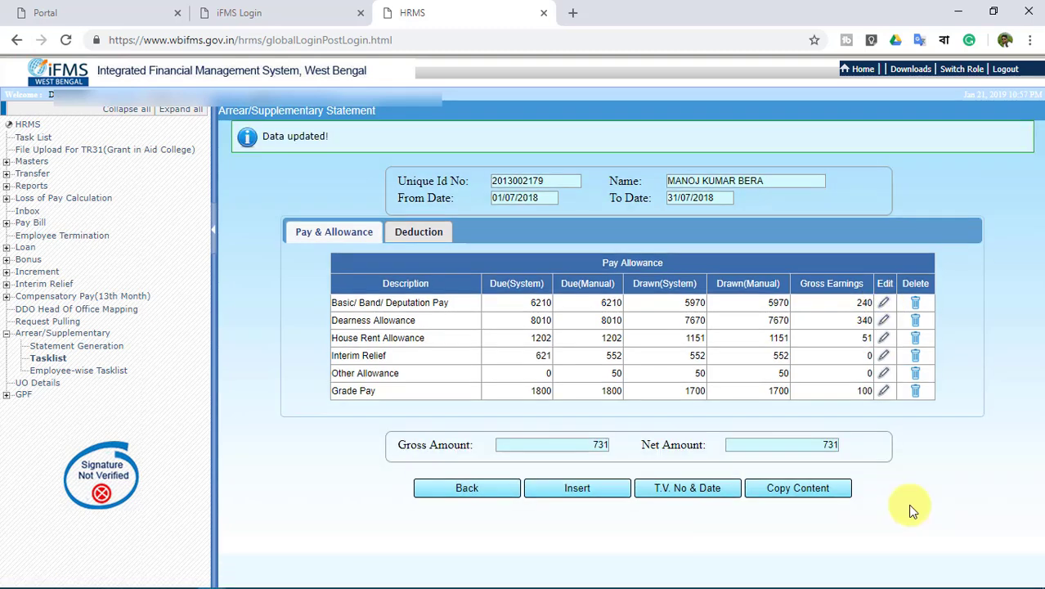
# Copy the July 2018 content to all forwarding months of the statement
pyautogui.click(799, 488)
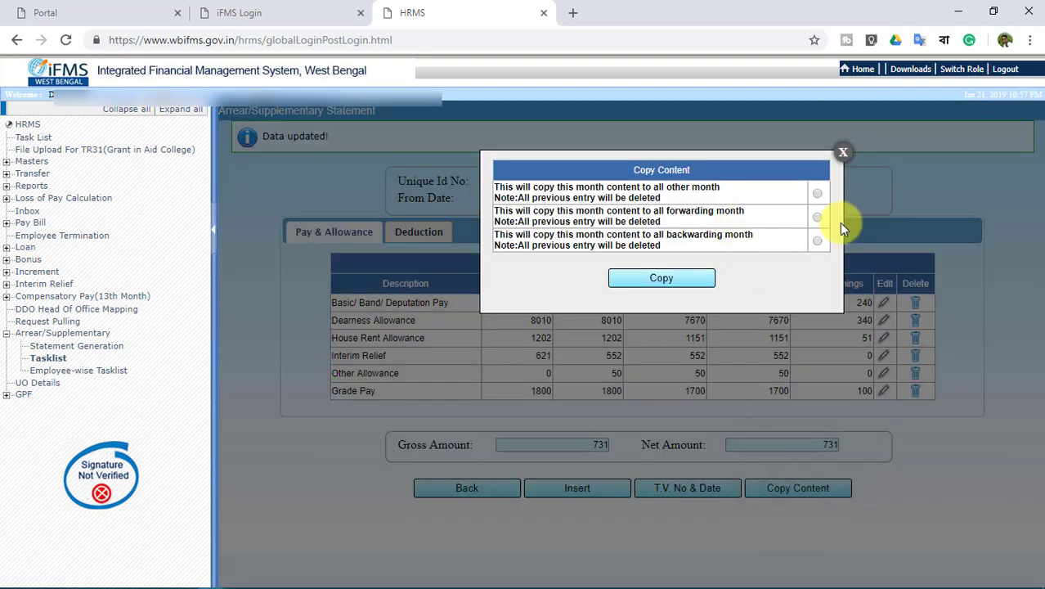
pyautogui.click(817, 218)
pyautogui.click(672, 279)
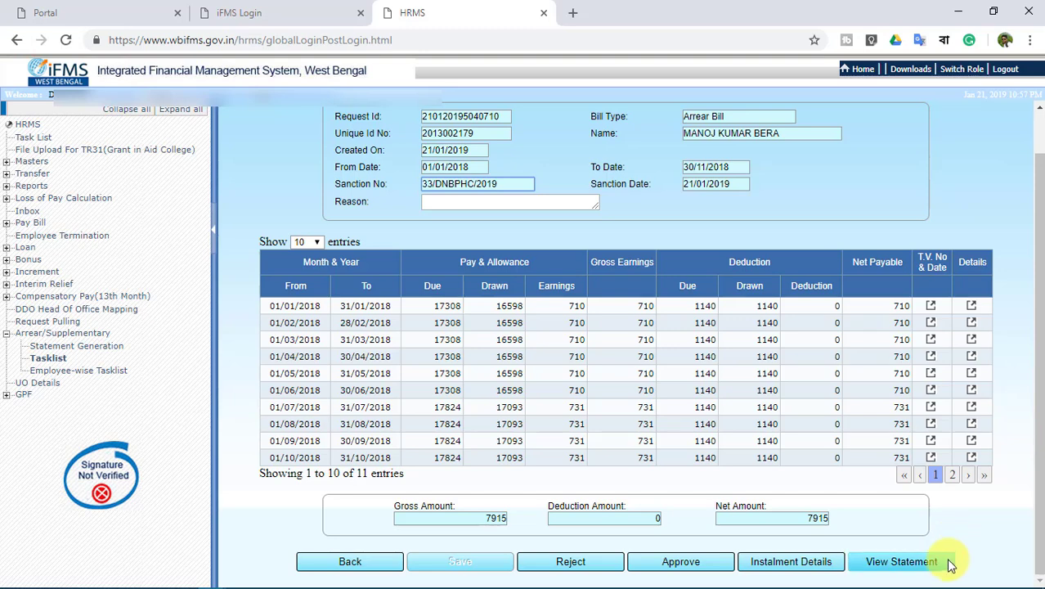
# View the arrear bill statement as a PDF, examine the monthly figures and the gross earnings total, and close it
pyautogui.click(908, 566)
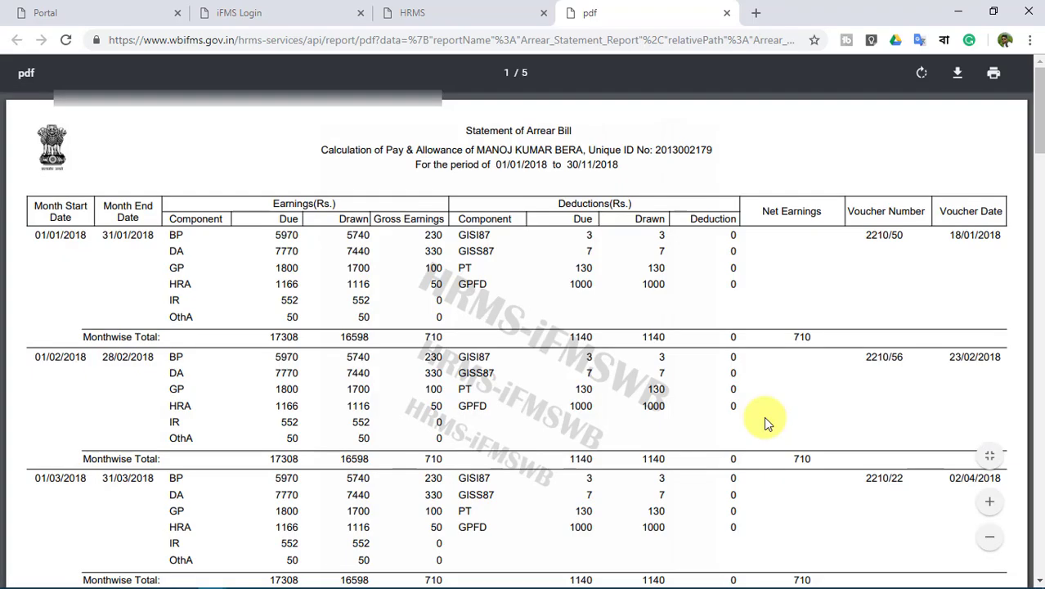
pyautogui.scroll(-7, 765, 421)
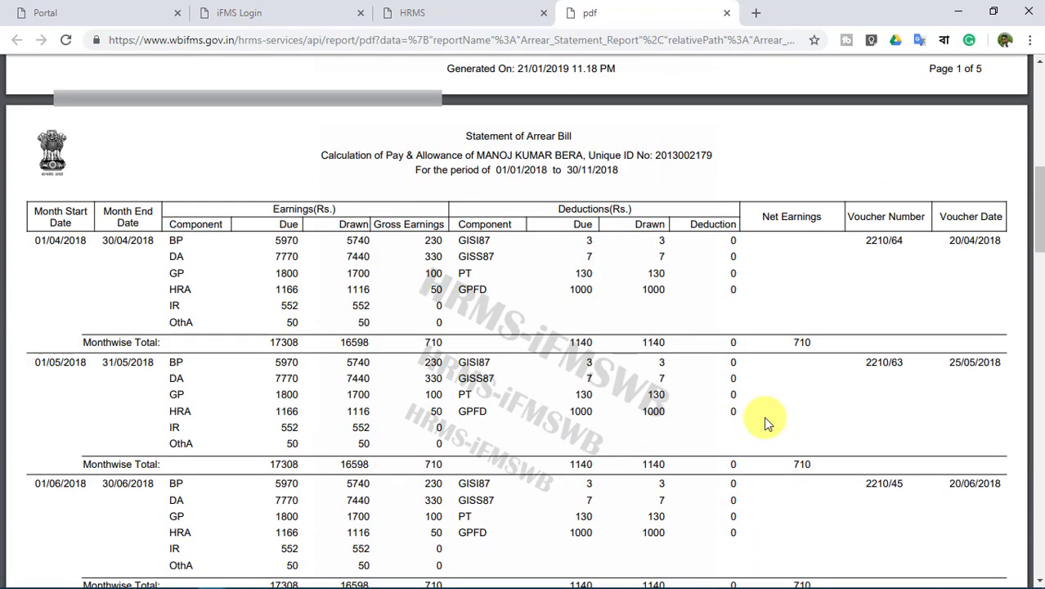
pyautogui.scroll(-20, 765, 422)
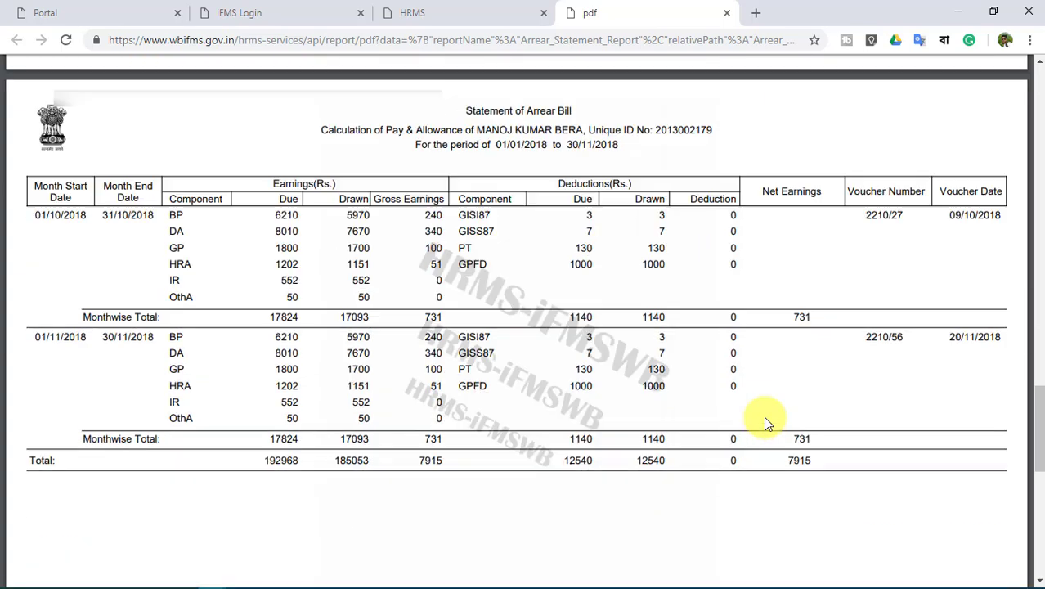
pyautogui.scroll(-3, 766, 422)
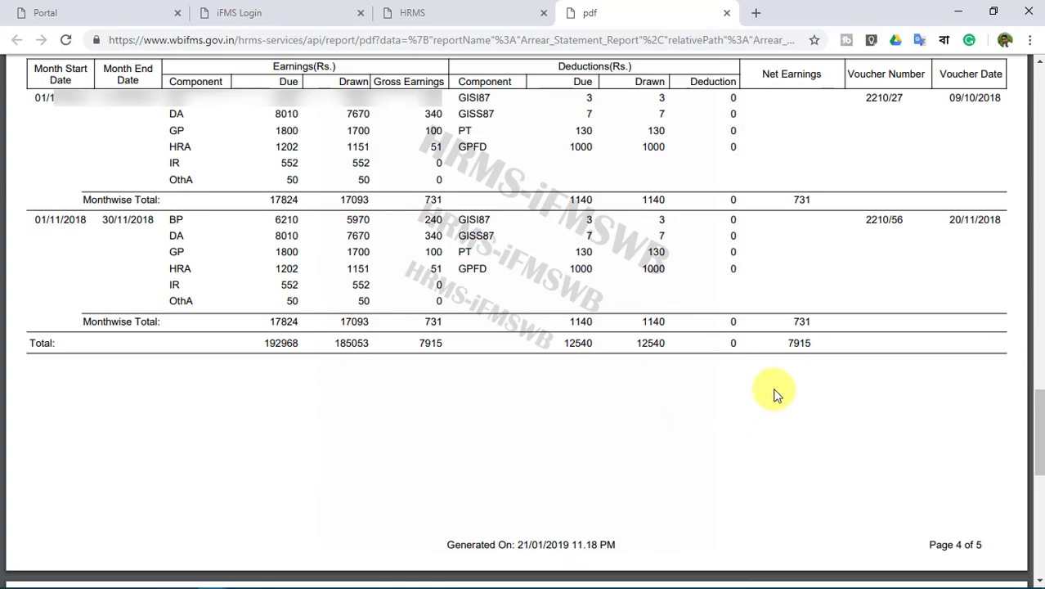
pyautogui.doubleClick(427, 343)
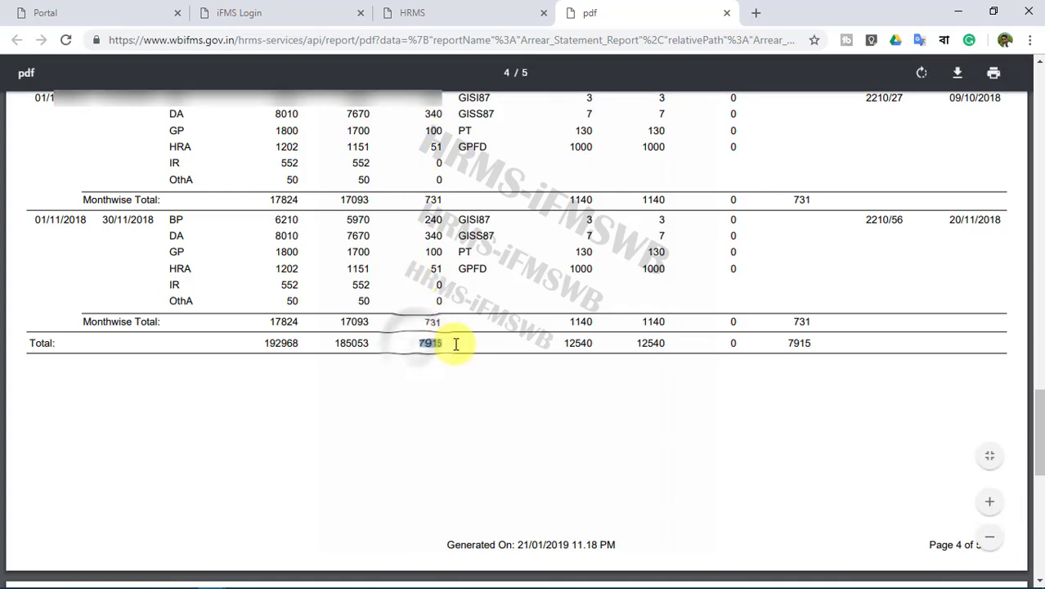
pyautogui.hotkey('ctrl', 'w')
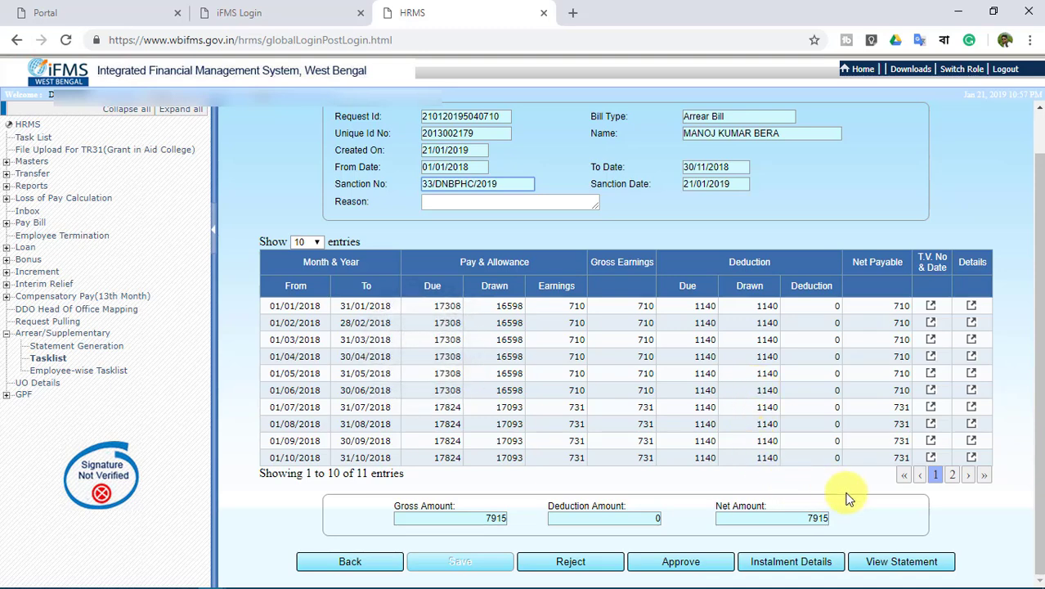
# Open the statement's instalment details and confirm the single 100 percent instalment
pyautogui.click(777, 564)
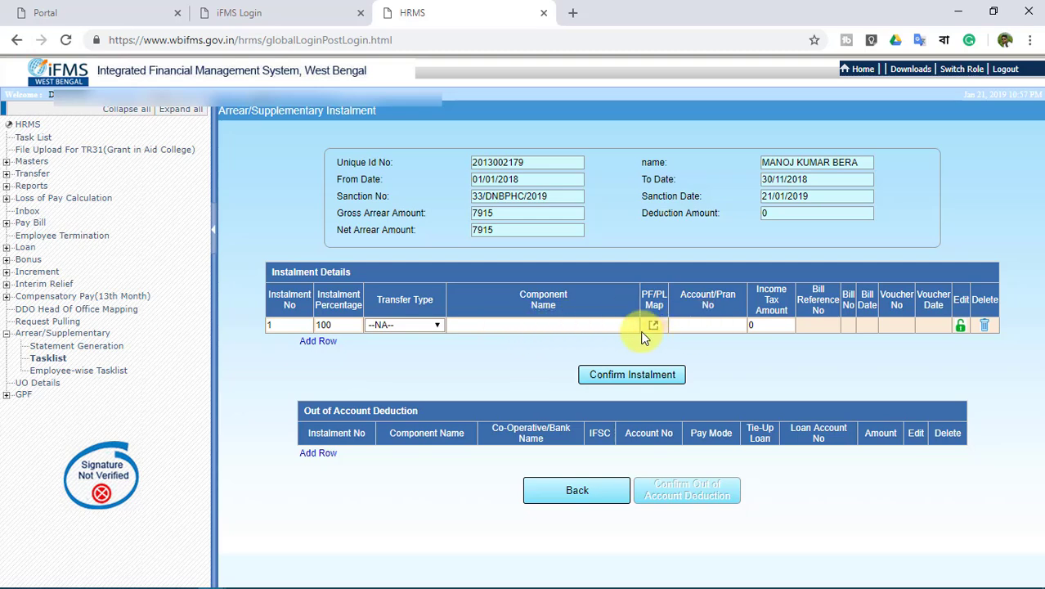
pyautogui.click(769, 324)
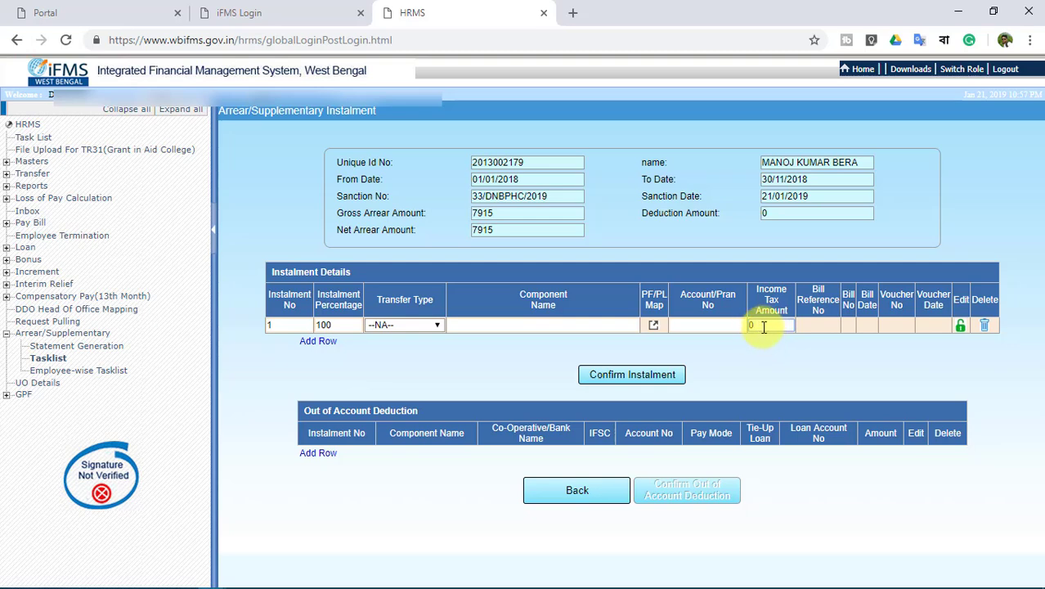
pyautogui.click(623, 375)
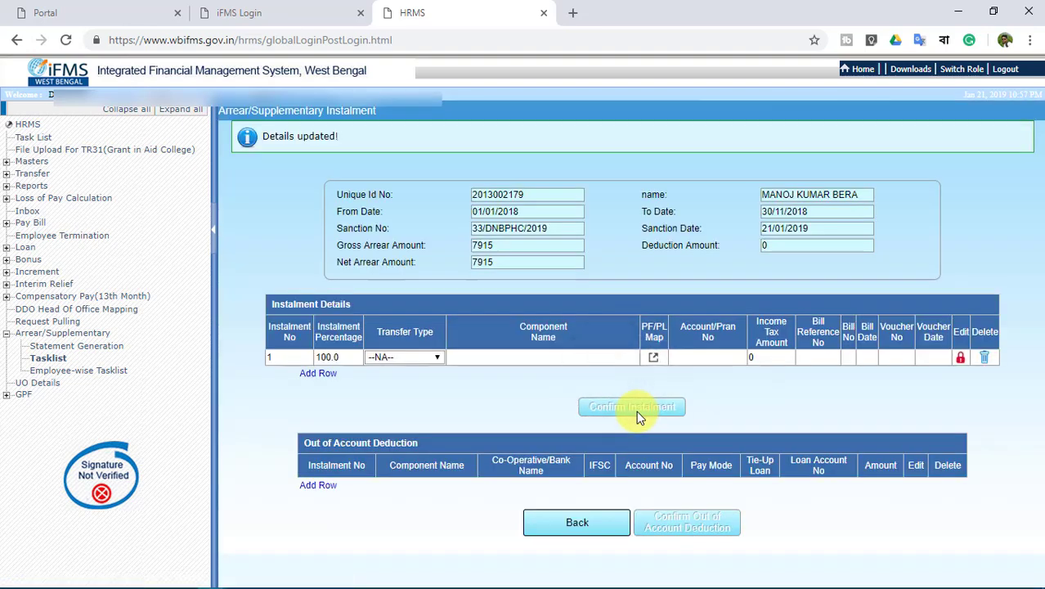
# Return to the arrear statement's monthly overview and approve the statement
pyautogui.click(595, 528)
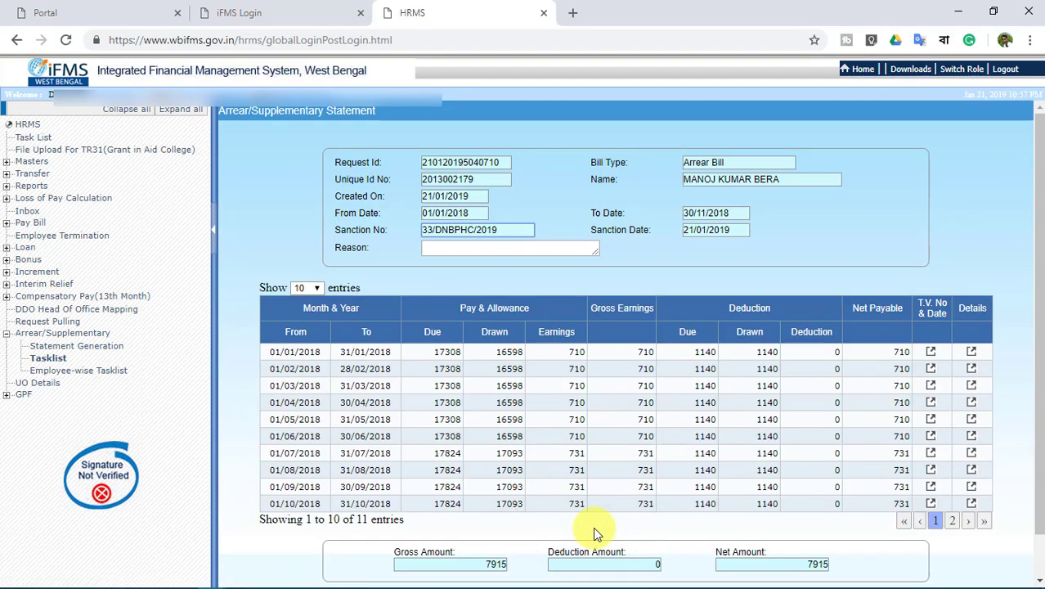
pyautogui.scroll(-1, 595, 530)
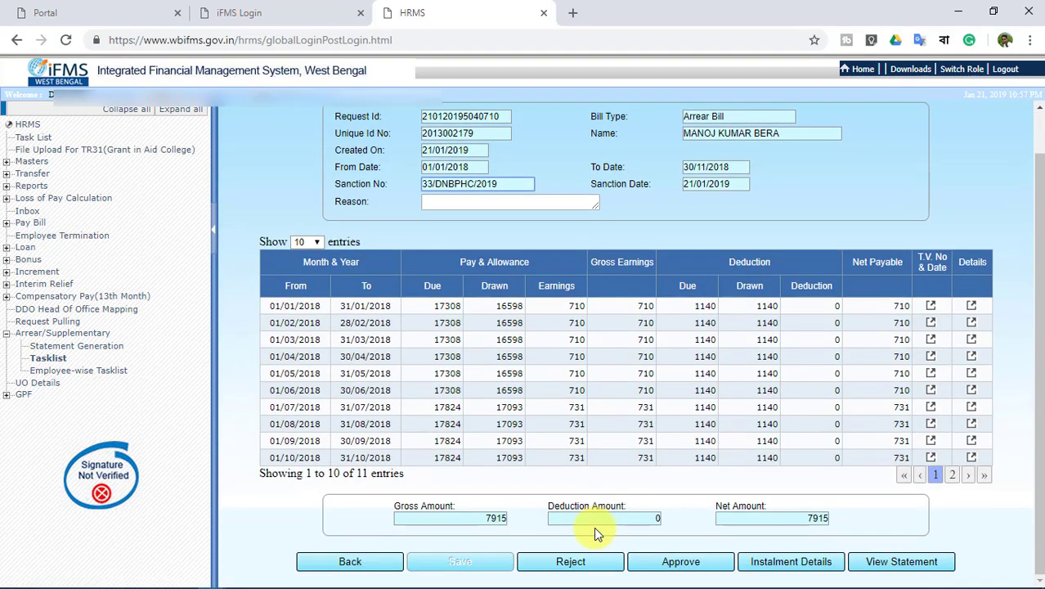
pyautogui.click(683, 562)
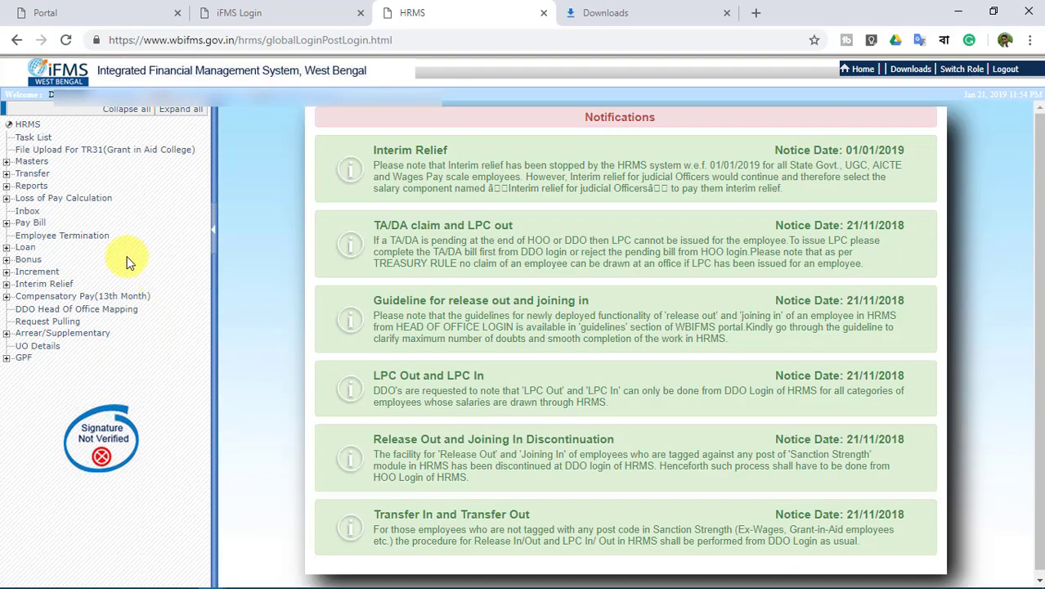
# In Arrear/Sup Bill Generation, search for Arrear Bill employees in the GENERAL section for financial year 2018-2019
pyautogui.click(37, 225)
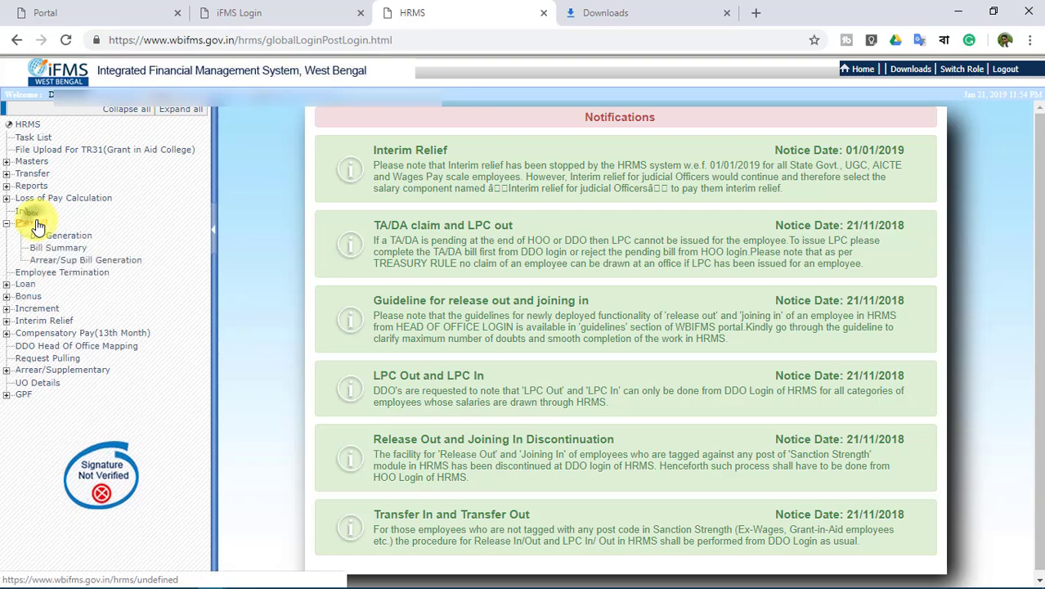
pyautogui.click(67, 263)
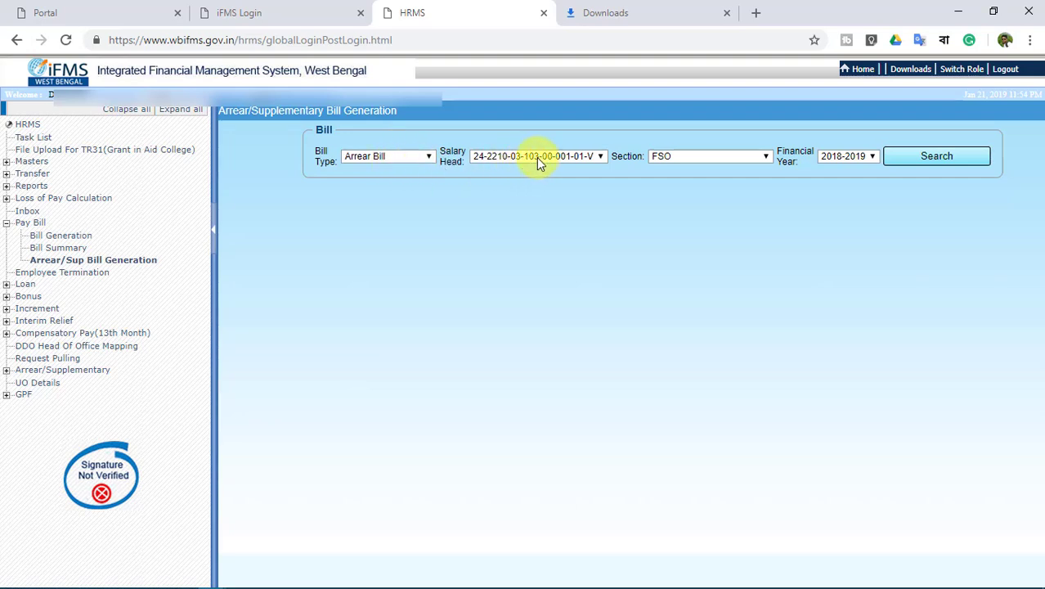
pyautogui.click(738, 161)
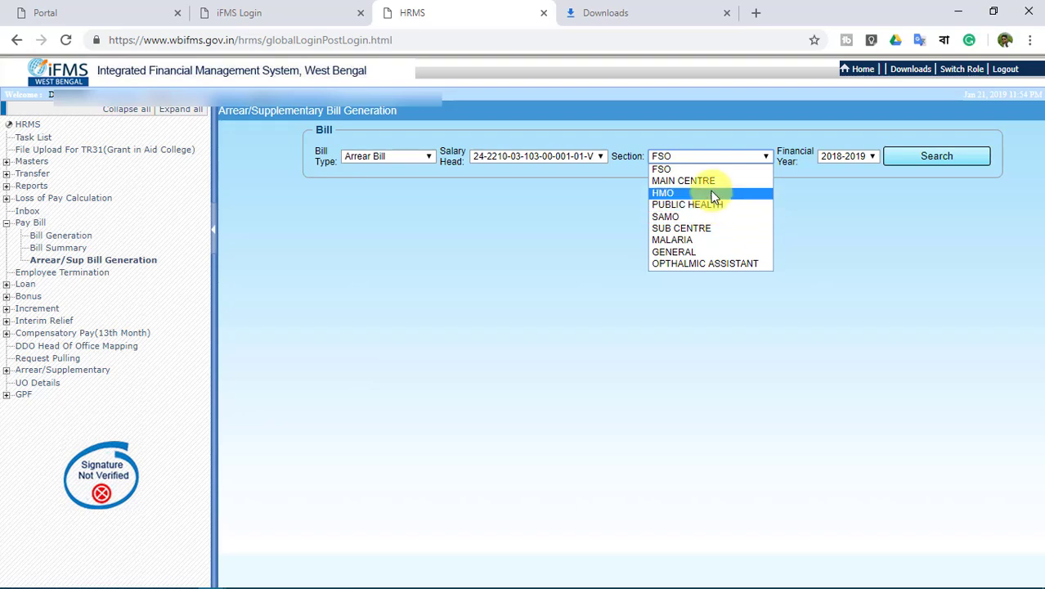
pyautogui.click(679, 252)
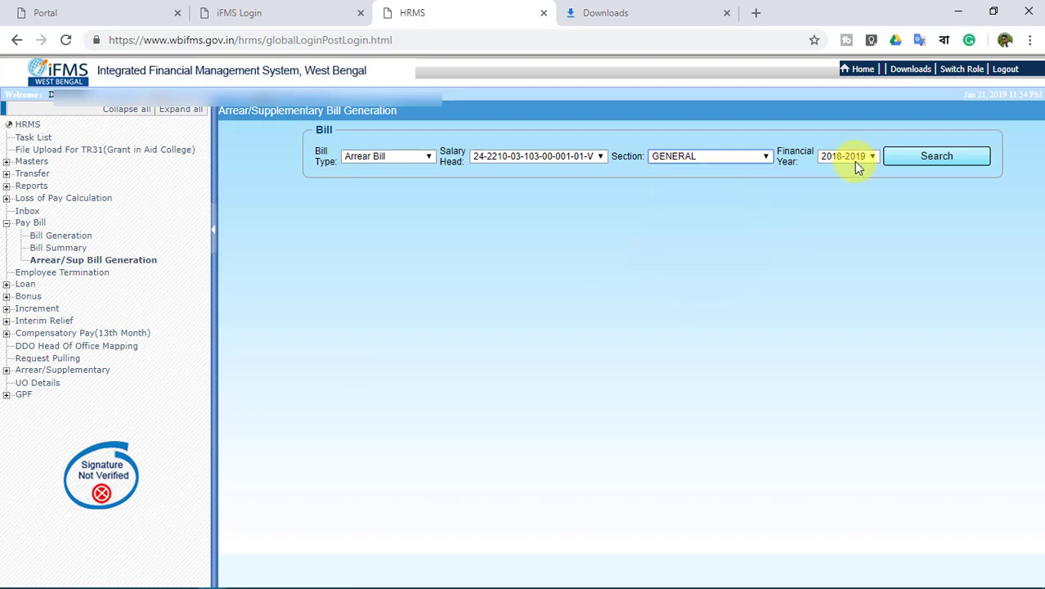
pyautogui.click(935, 161)
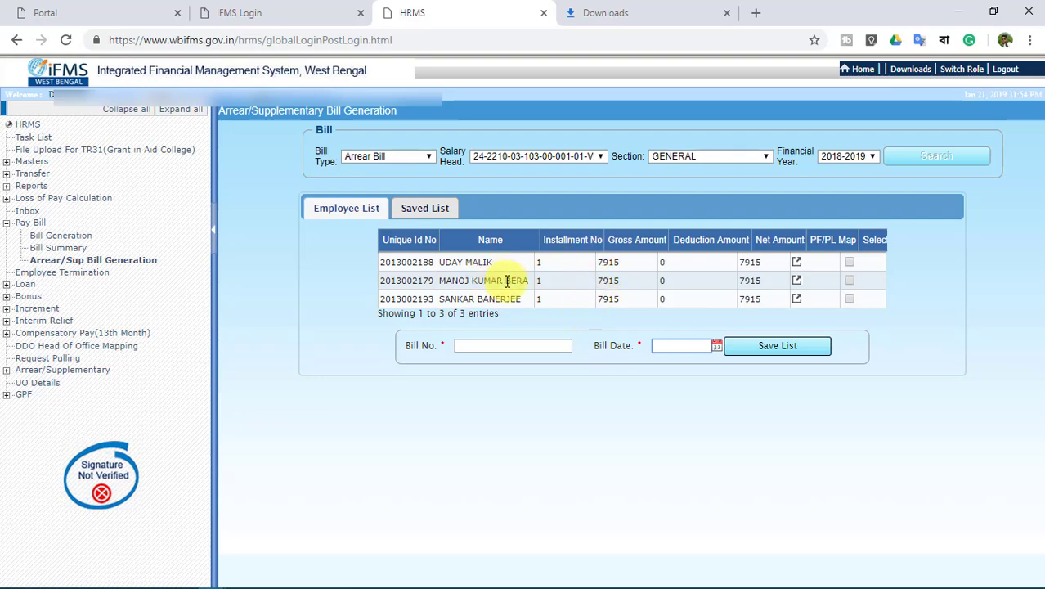
# Enter bill number 216 and bill date 21/01/2019, and select all three listed employees
pyautogui.click(514, 345)
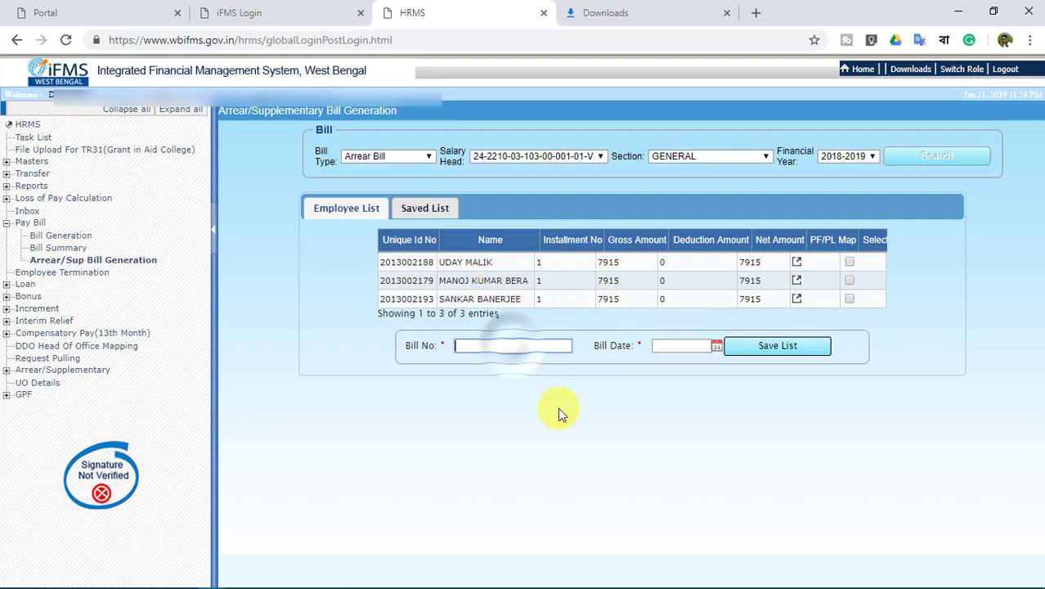
pyautogui.write('216')
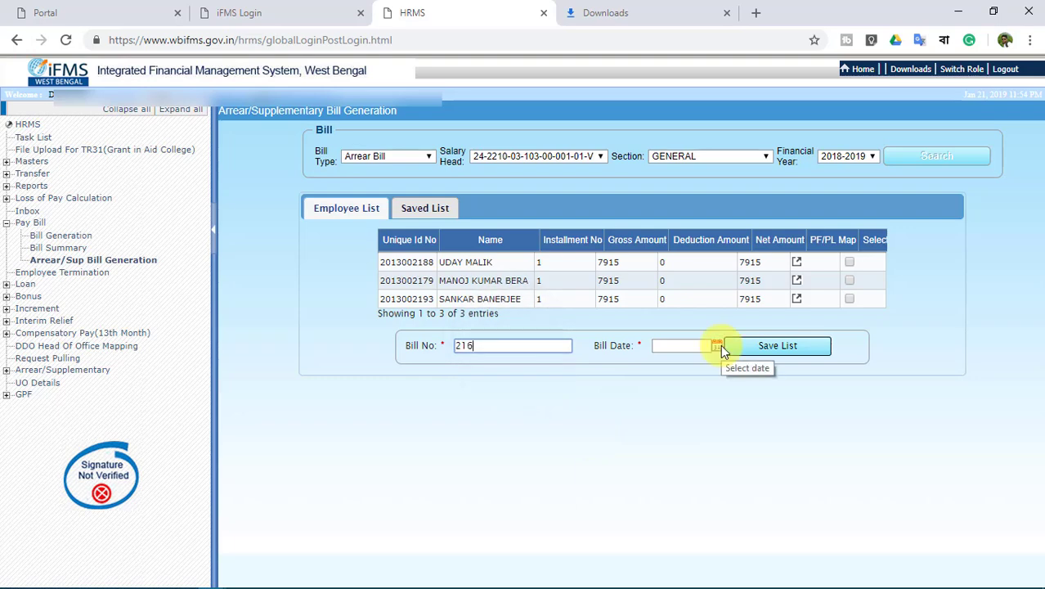
pyautogui.click(718, 347)
pyautogui.click(691, 455)
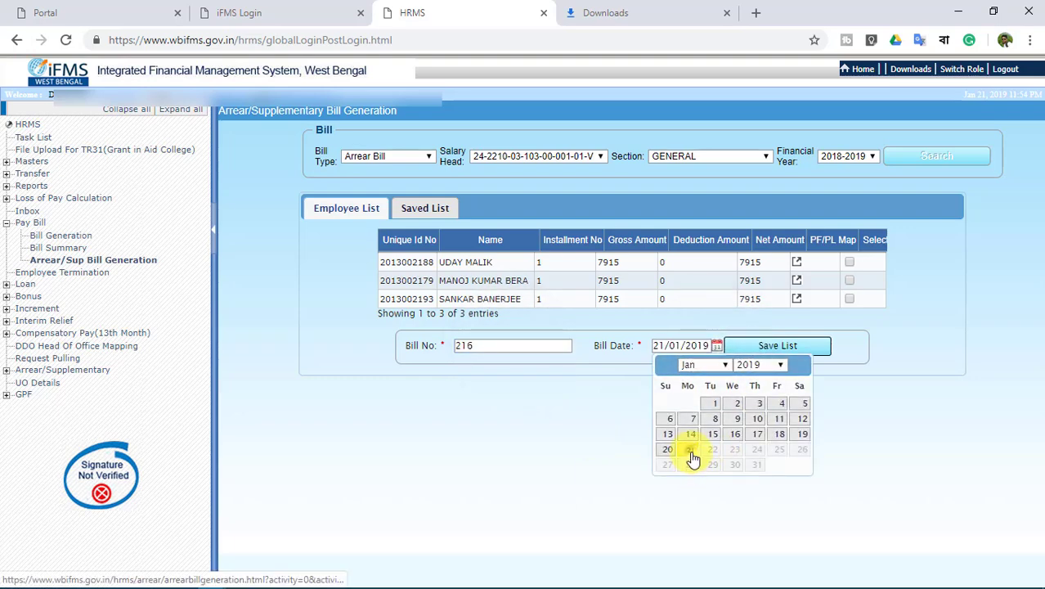
pyautogui.click(850, 261)
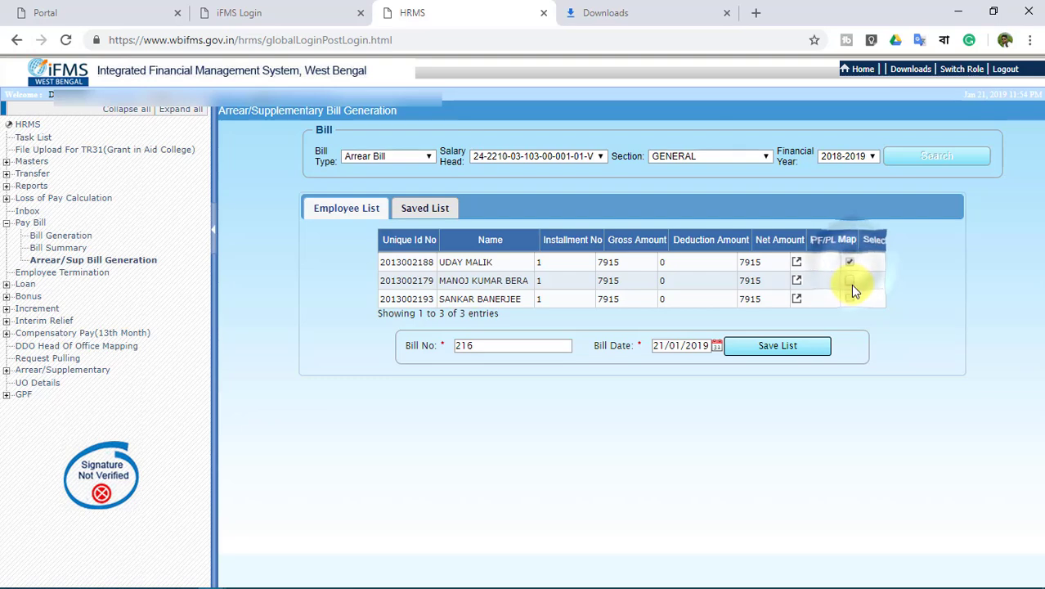
pyautogui.click(851, 282)
pyautogui.click(851, 299)
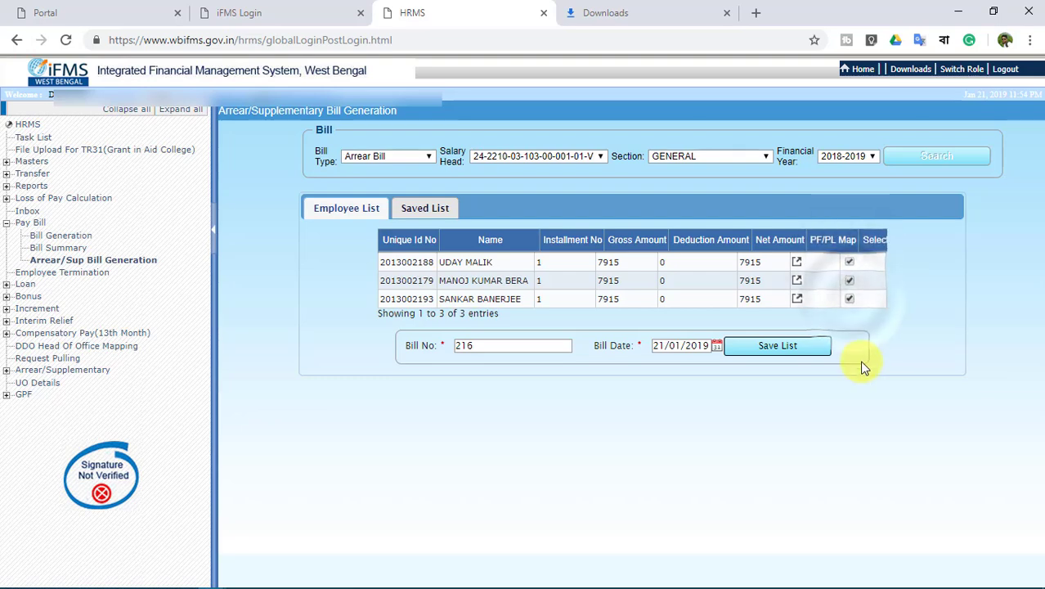
# Save the employee list and generate the arrear bill from the saved list
pyautogui.click(788, 349)
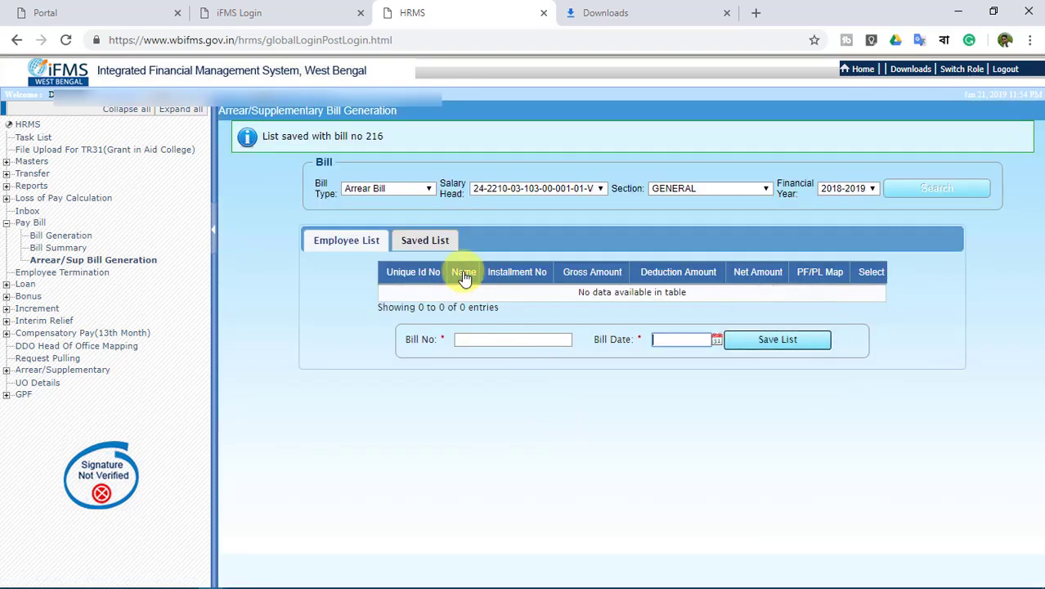
pyautogui.click(426, 239)
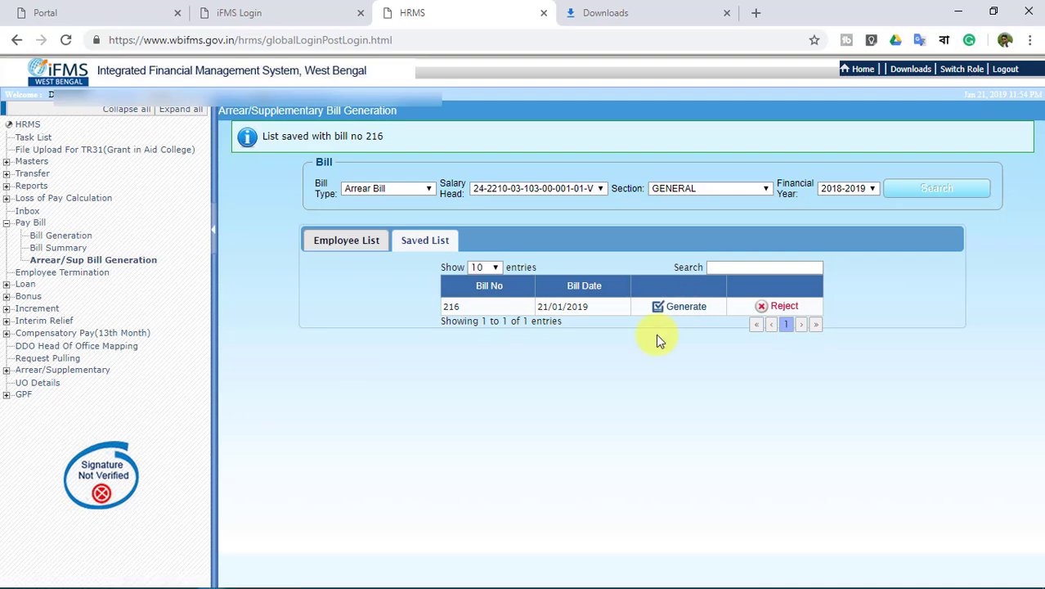
pyautogui.click(667, 307)
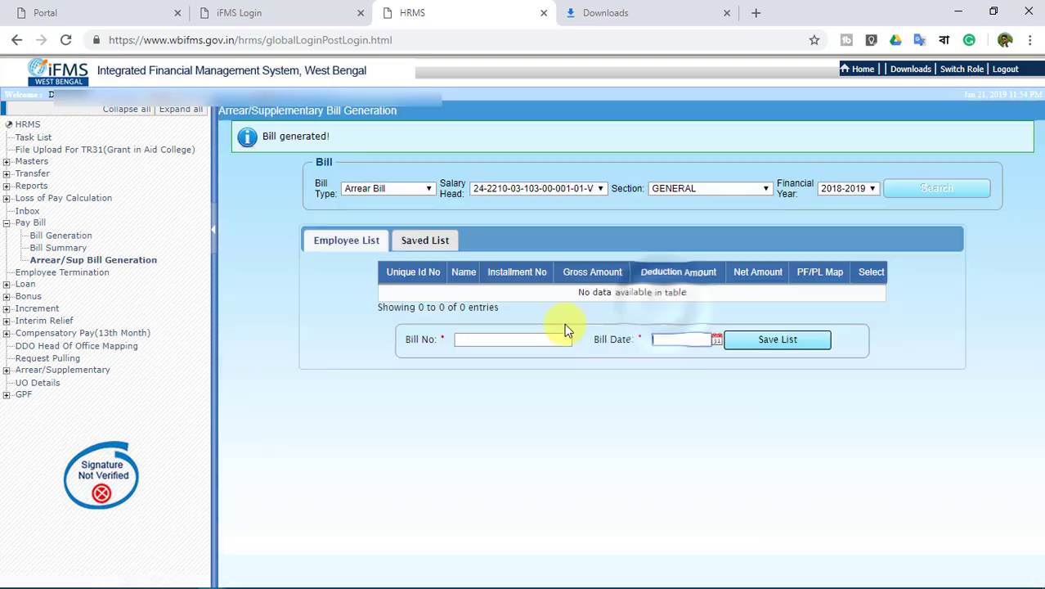
# Search the Bill Summary for other bills of type Arrear Bill for 2019 and examine the generated bill's details, allowances and schedules
pyautogui.click(58, 249)
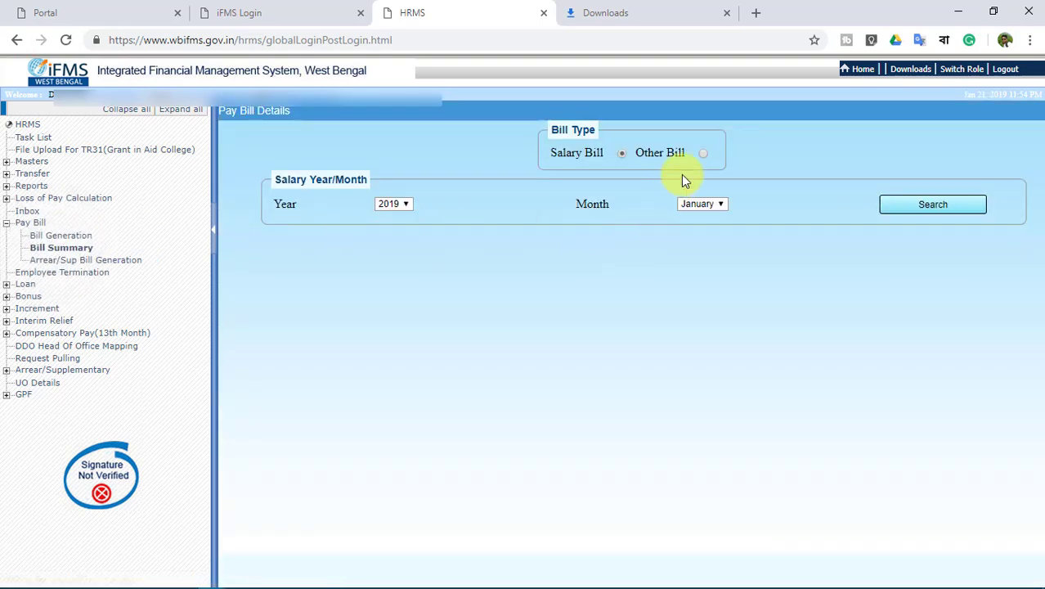
pyautogui.click(702, 153)
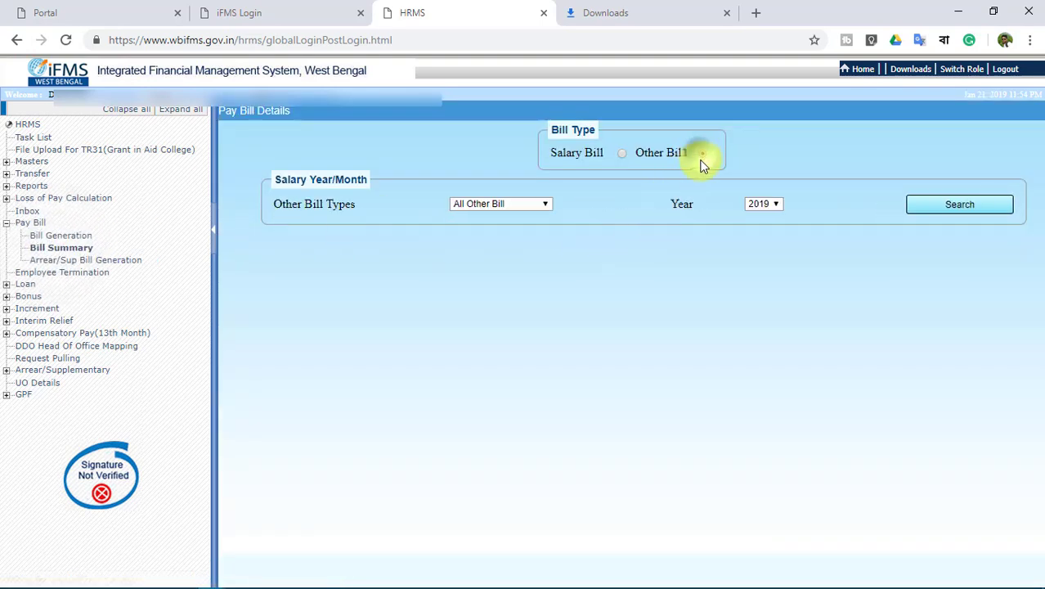
pyautogui.click(493, 208)
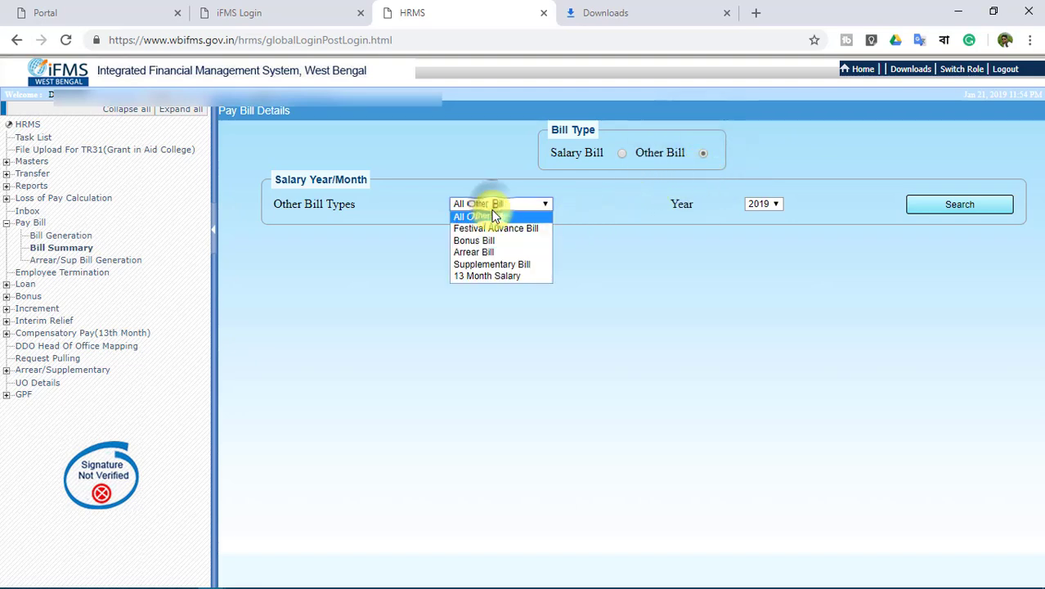
pyautogui.click(484, 253)
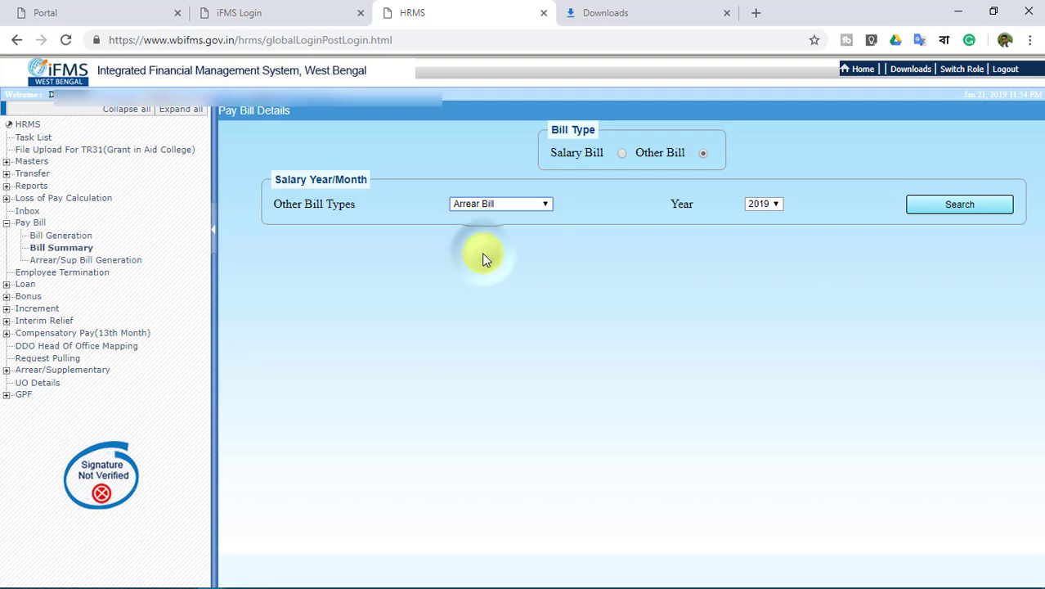
pyautogui.click(959, 205)
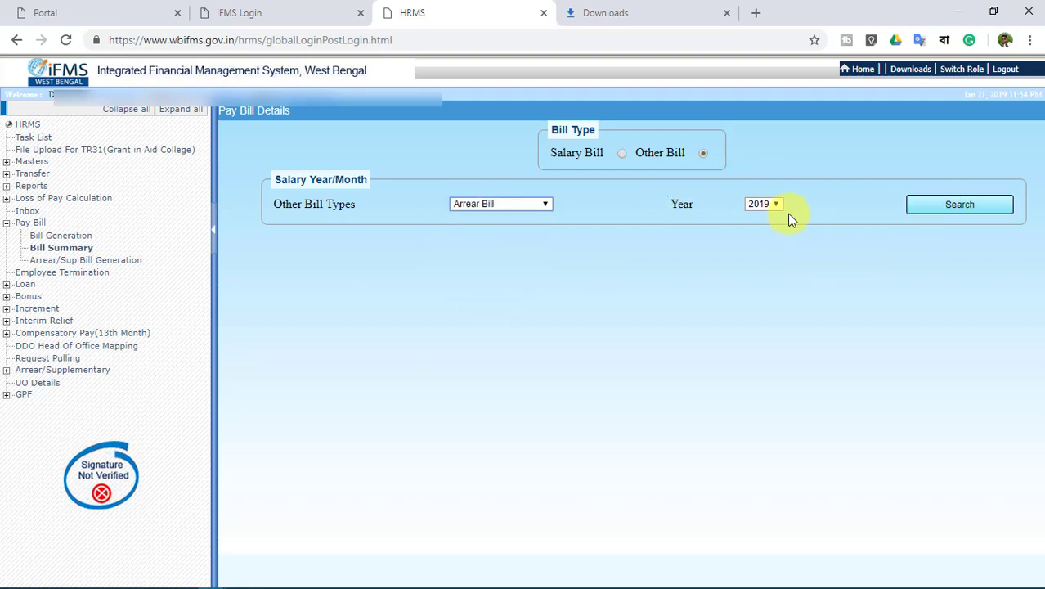
pyautogui.click(924, 207)
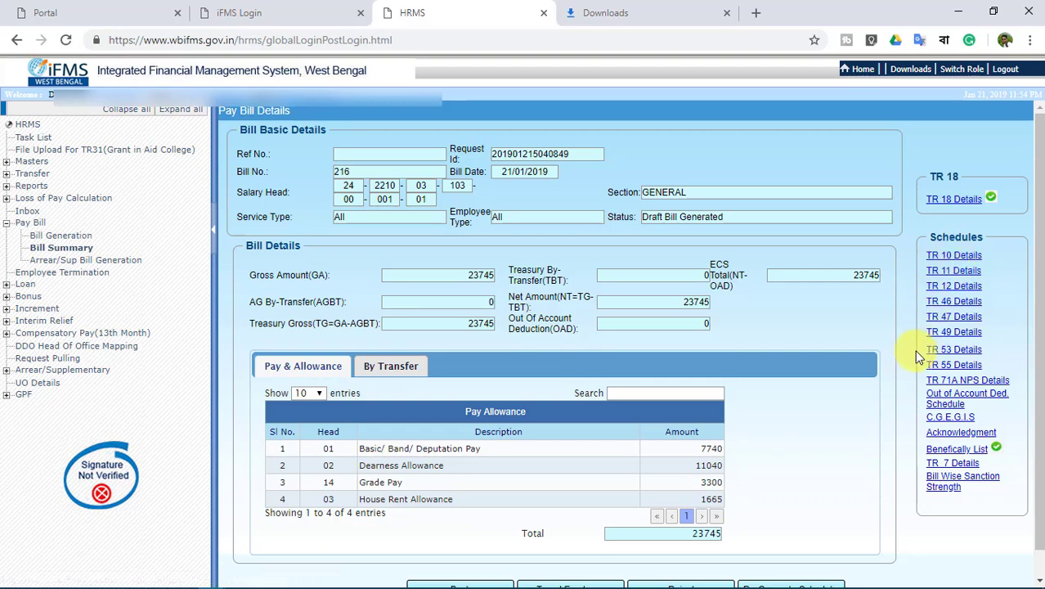
pyautogui.scroll(-1, 904, 346)
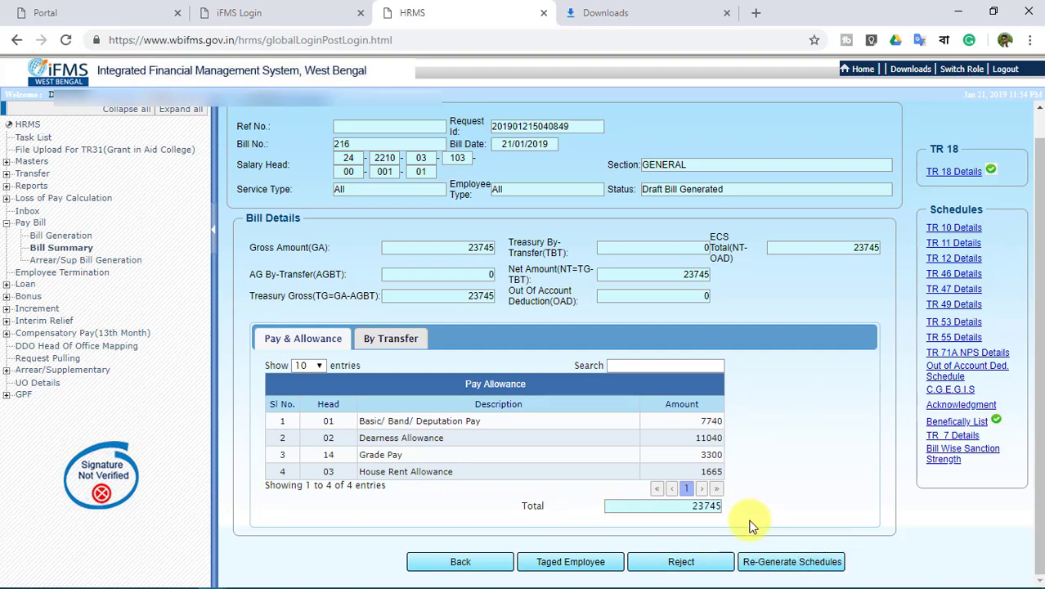
pyautogui.scroll(1, 746, 519)
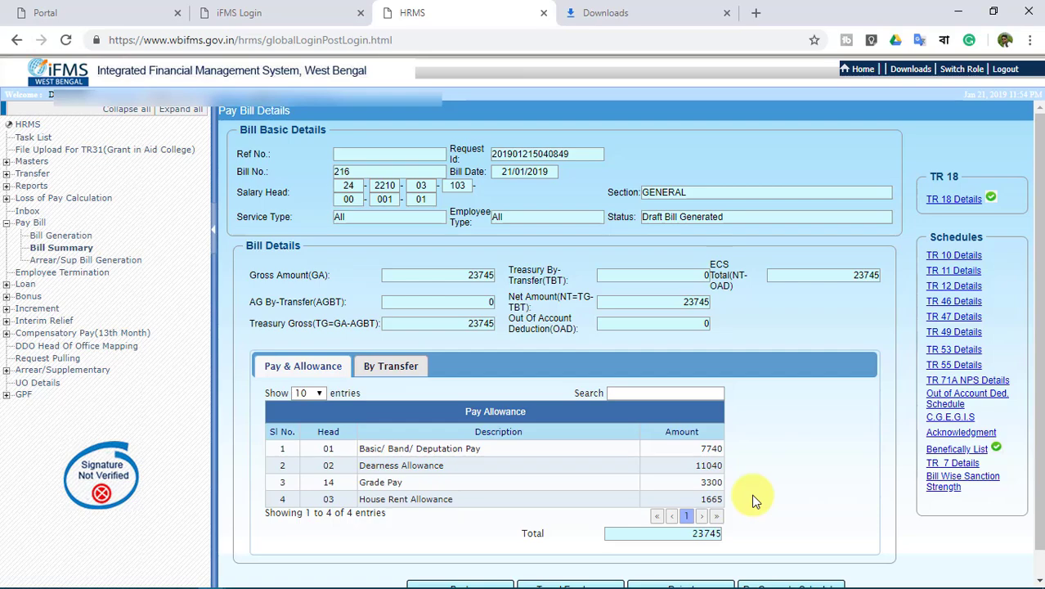
pyautogui.scroll(-1, 754, 501)
pyautogui.scroll(1, 754, 500)
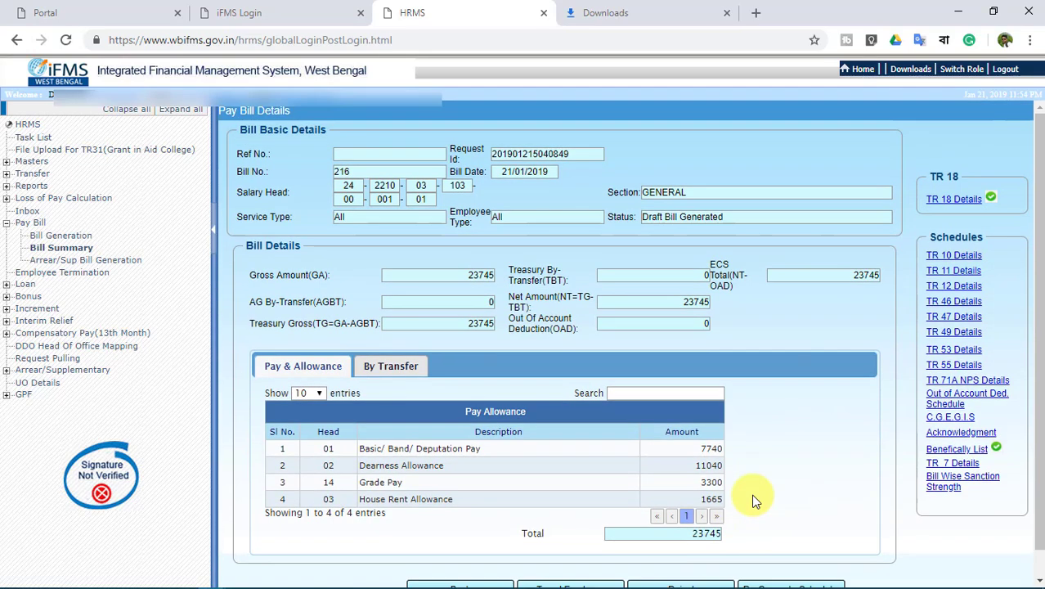